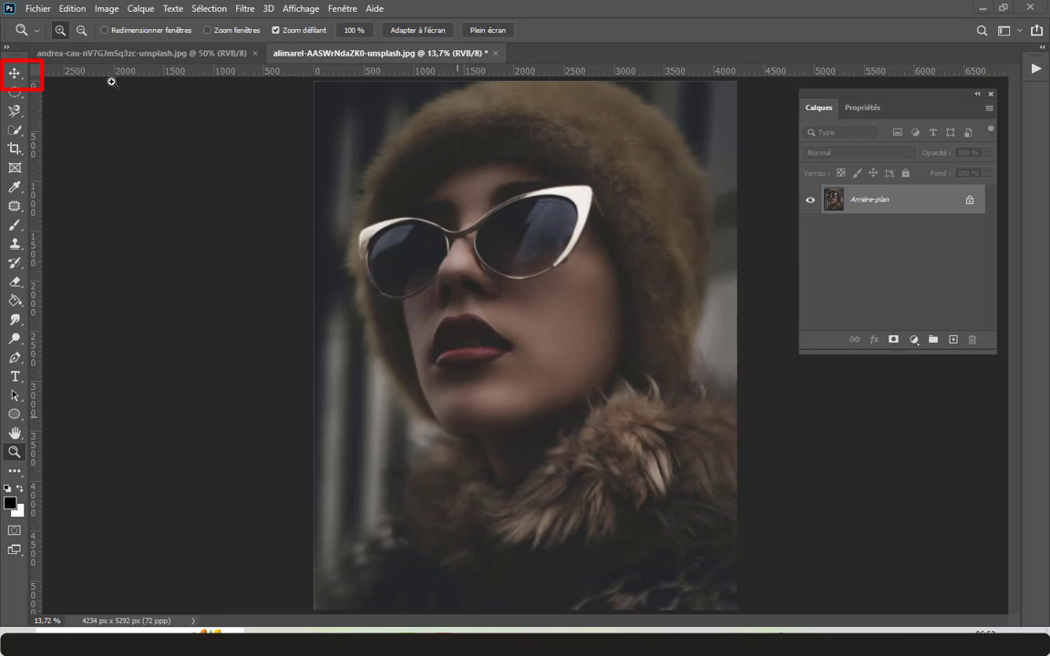
Step: Duplicate Arrière-plan into Arrière-plan copie and start zooming toward the sunglasses
left_click(16, 79)
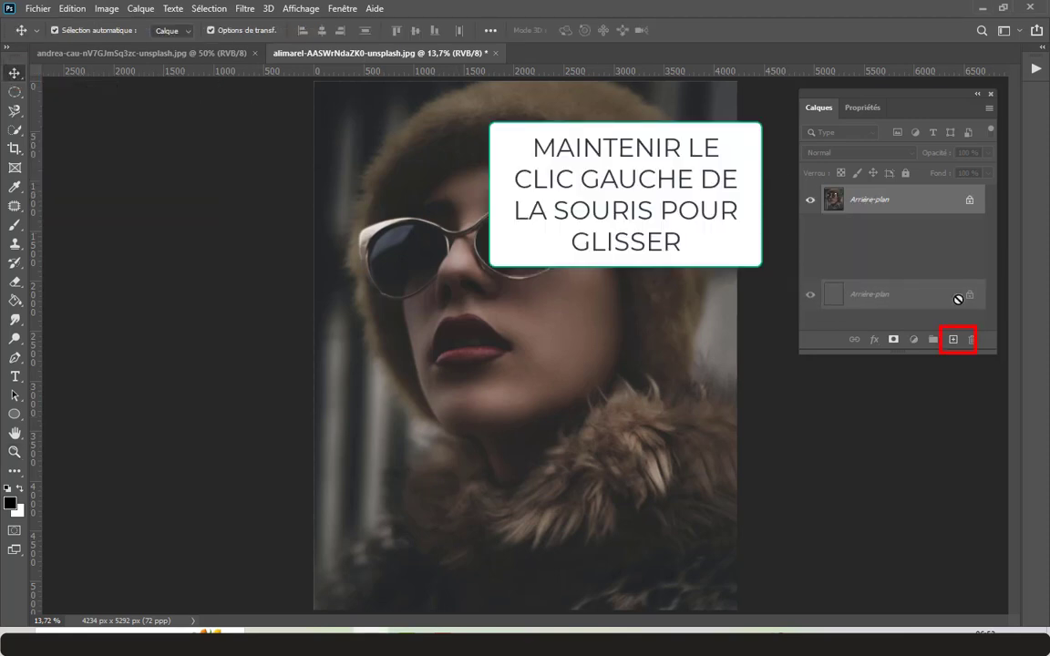
left_click_drag(908, 212, 953, 340)
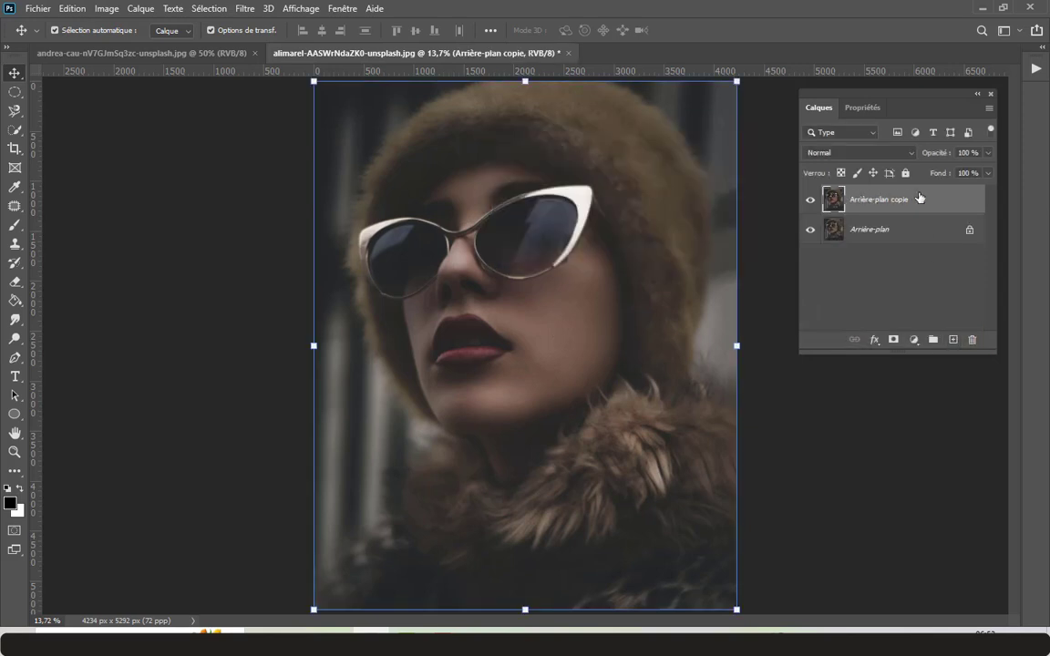
left_click(15, 451)
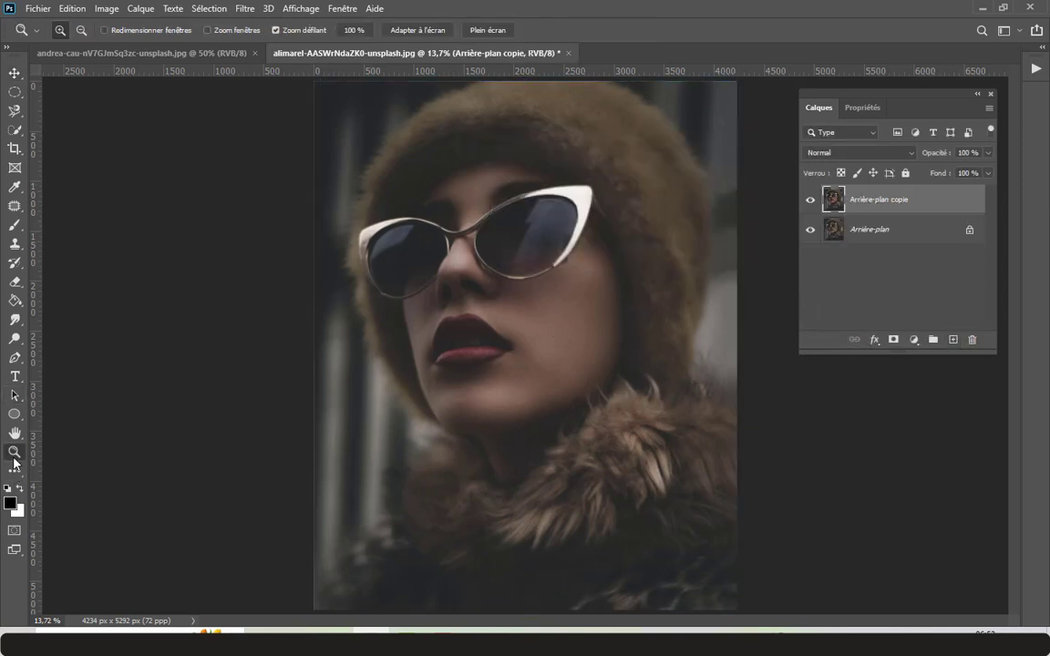
left_click(446, 261)
Step: Zoom in until the left lens fills the view, then add empty layer Calque 1
left_click(414, 220)
left_click(414, 220)
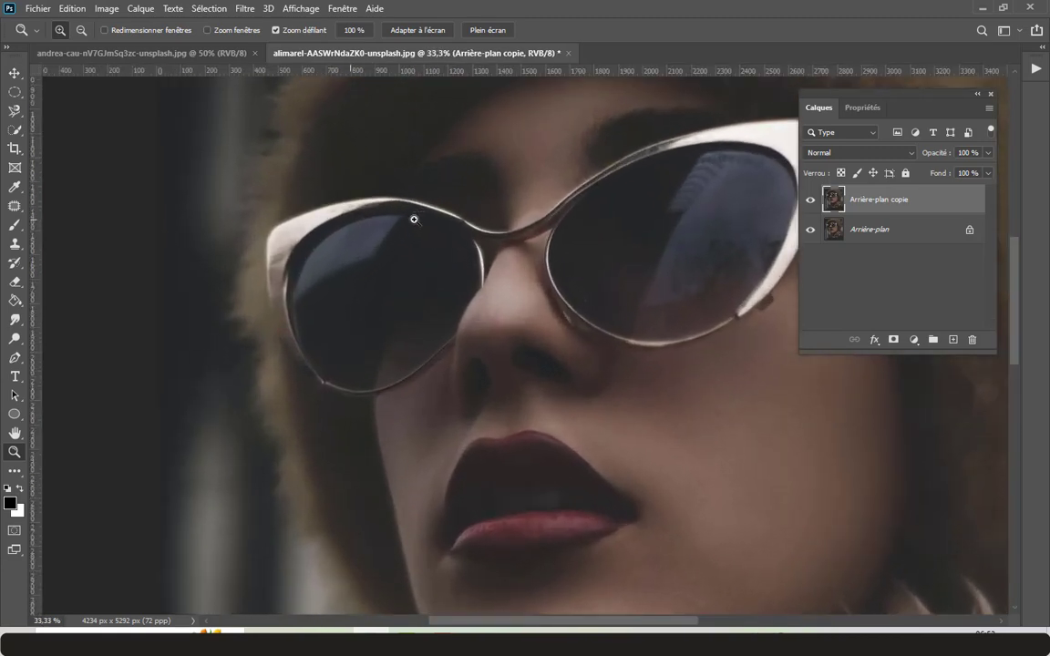
left_click(414, 220)
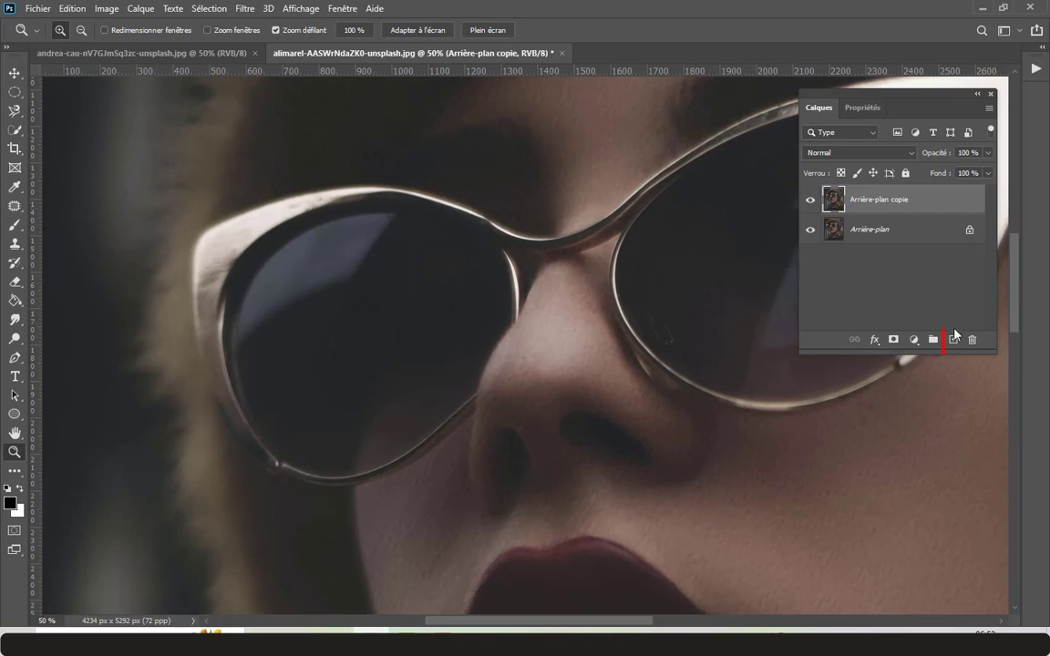
left_click(953, 341)
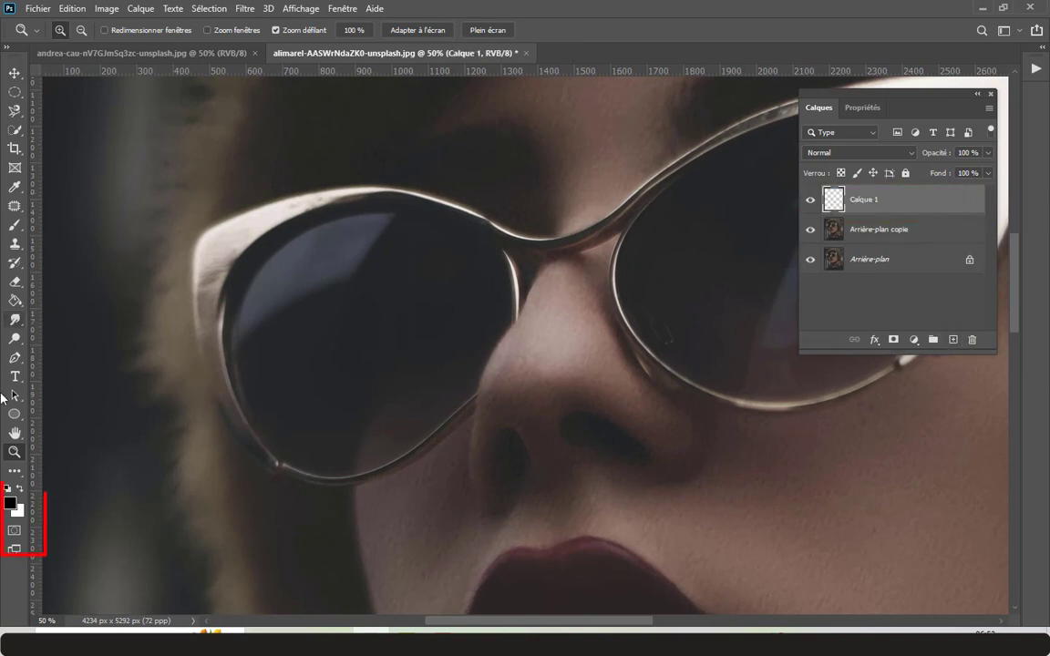
Step: Set the foreground colour to bright red
left_click(10, 502)
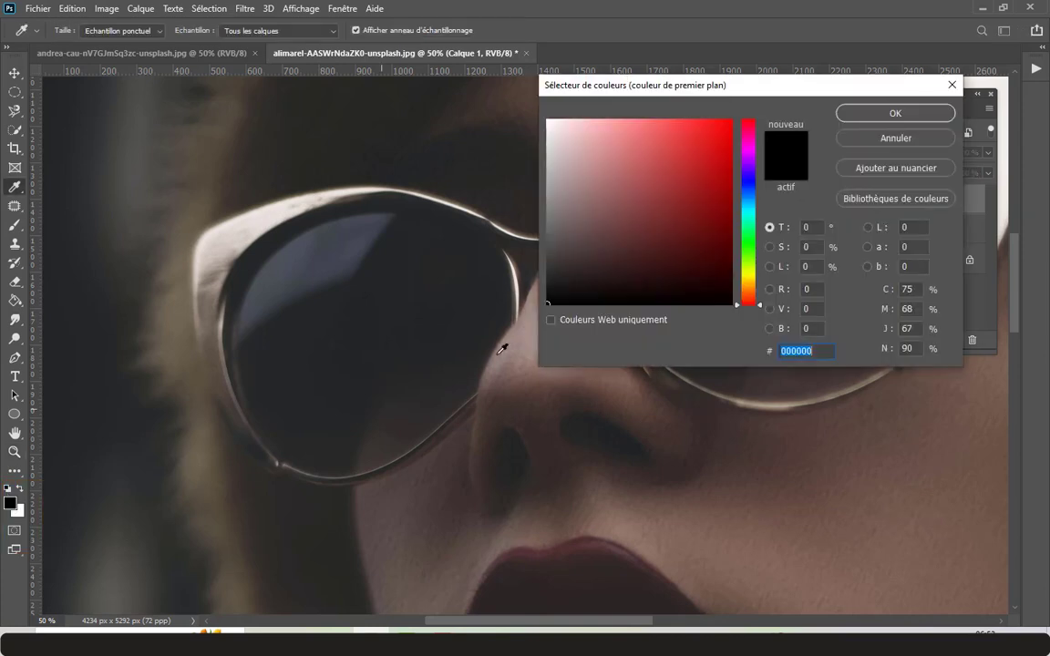
left_click(722, 130)
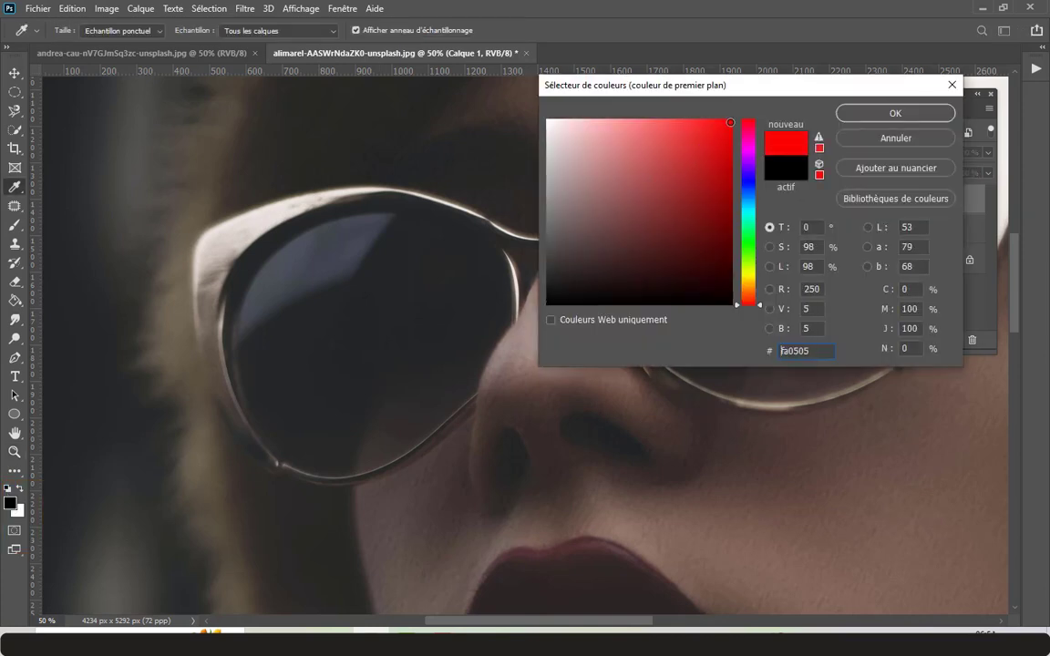
left_click(907, 112)
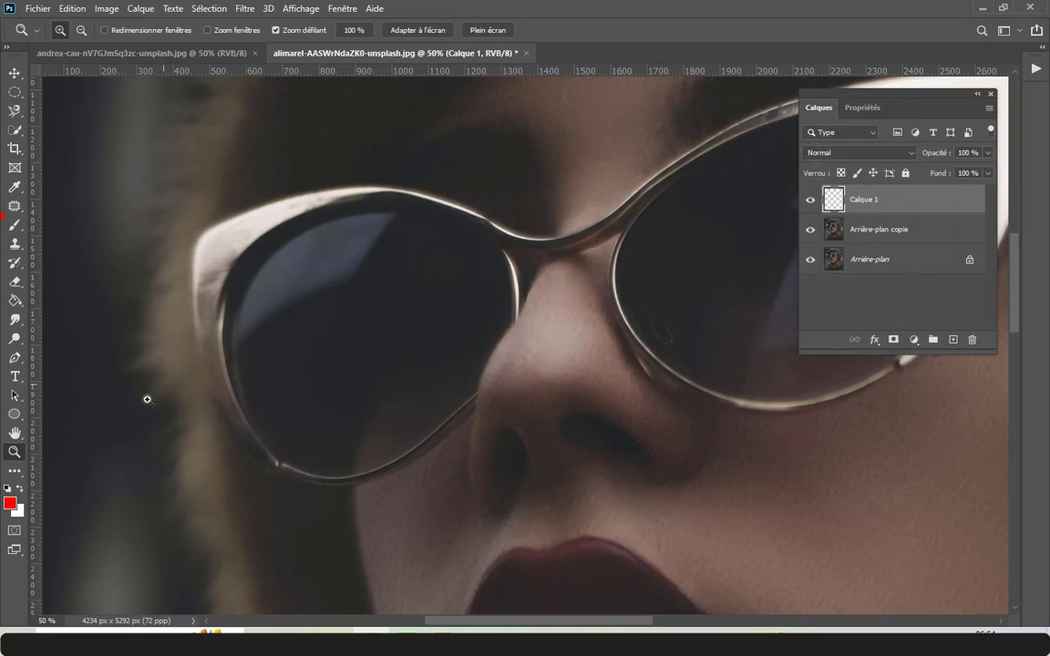
Step: Select the Brush tool with the soft Arrondi flou preset, 125 px and 0% hardness
left_click(13, 228)
left_click(87, 228)
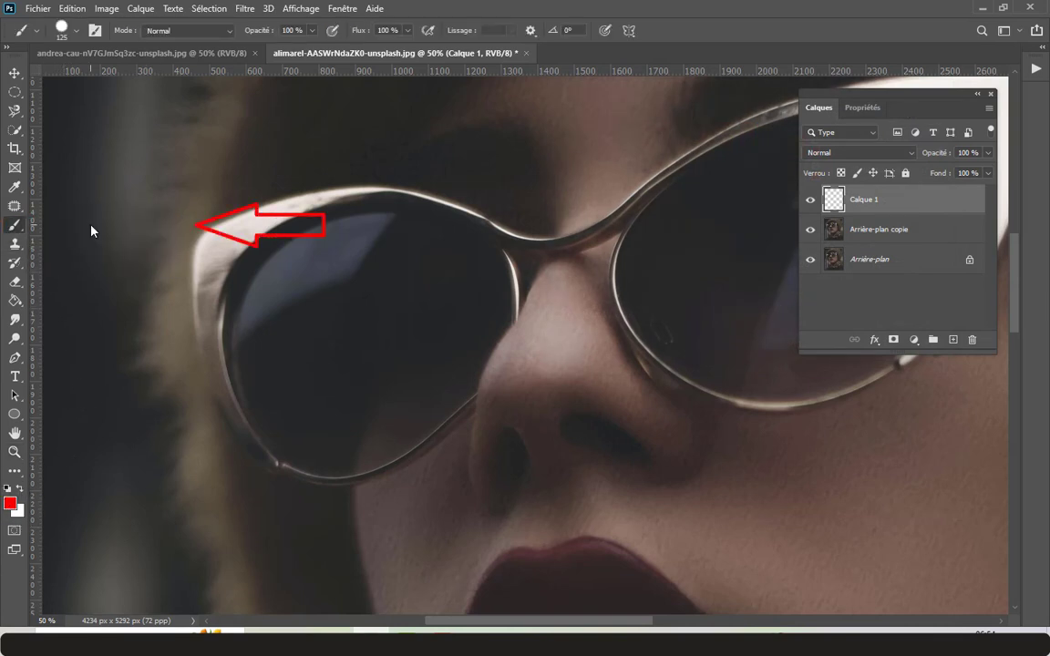
left_click(77, 37)
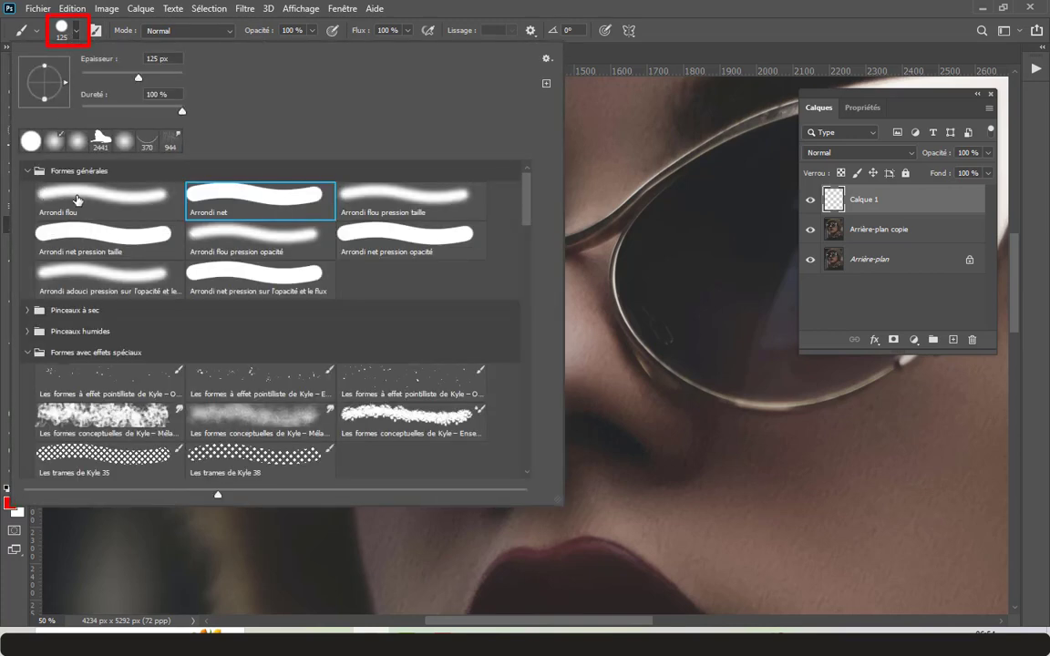
left_click(124, 192)
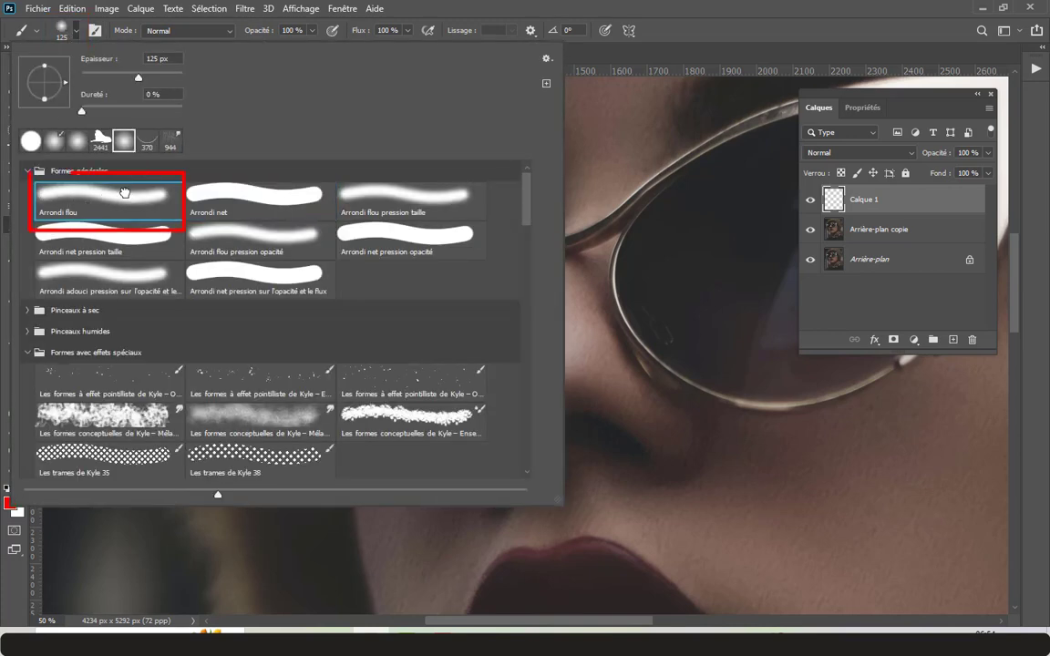
left_click(690, 22)
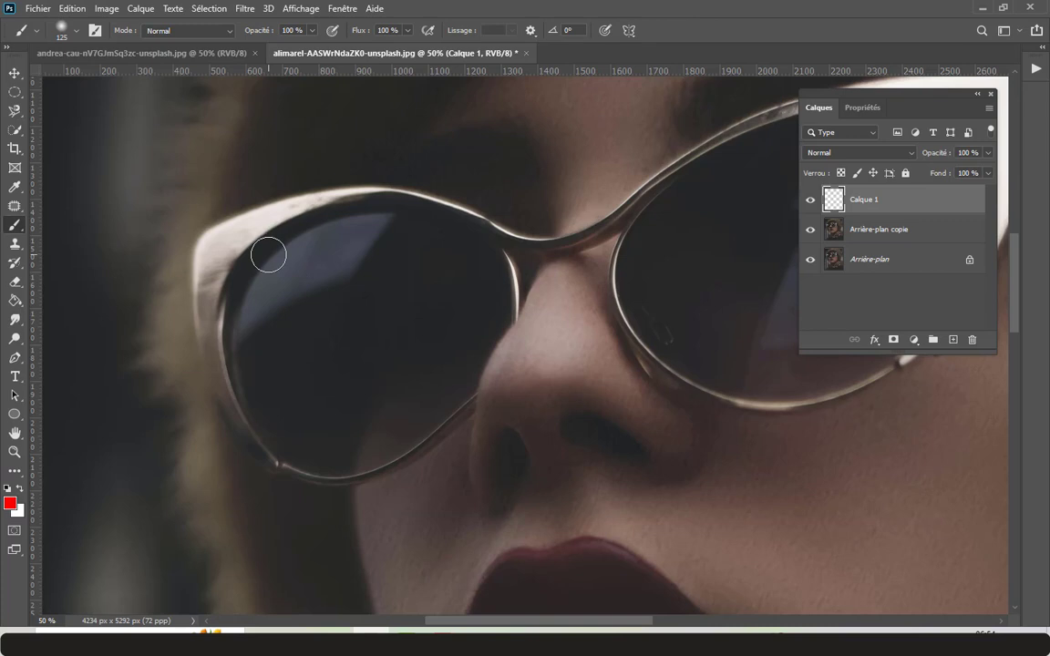
Step: Paint a straight red line along the left lens's top and down its right rim
left_click(269, 257)
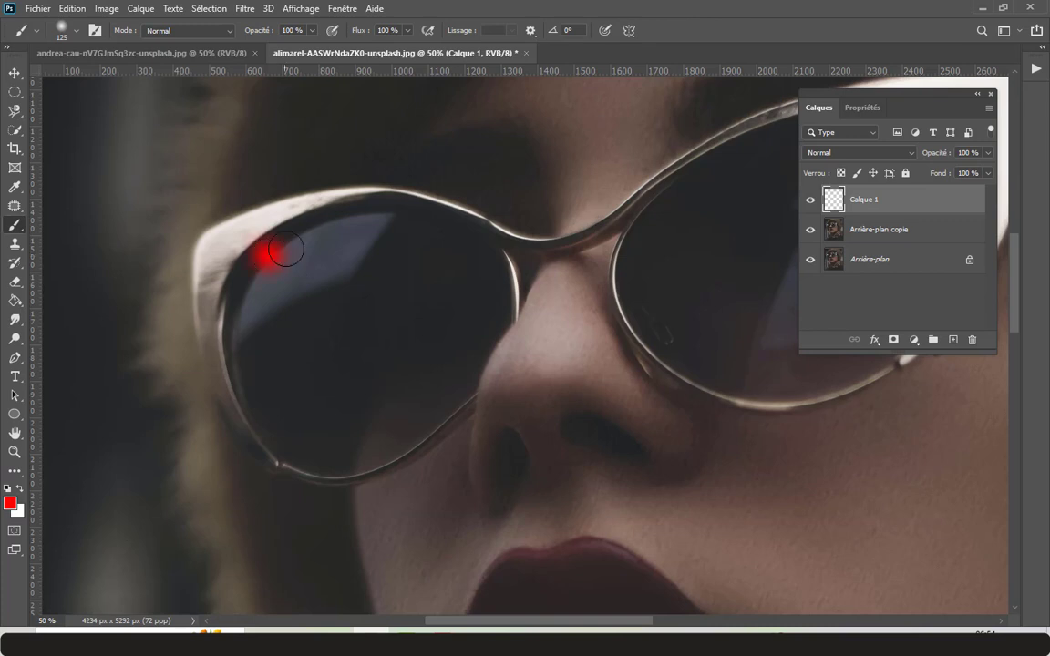
left_click(344, 225, "shift")
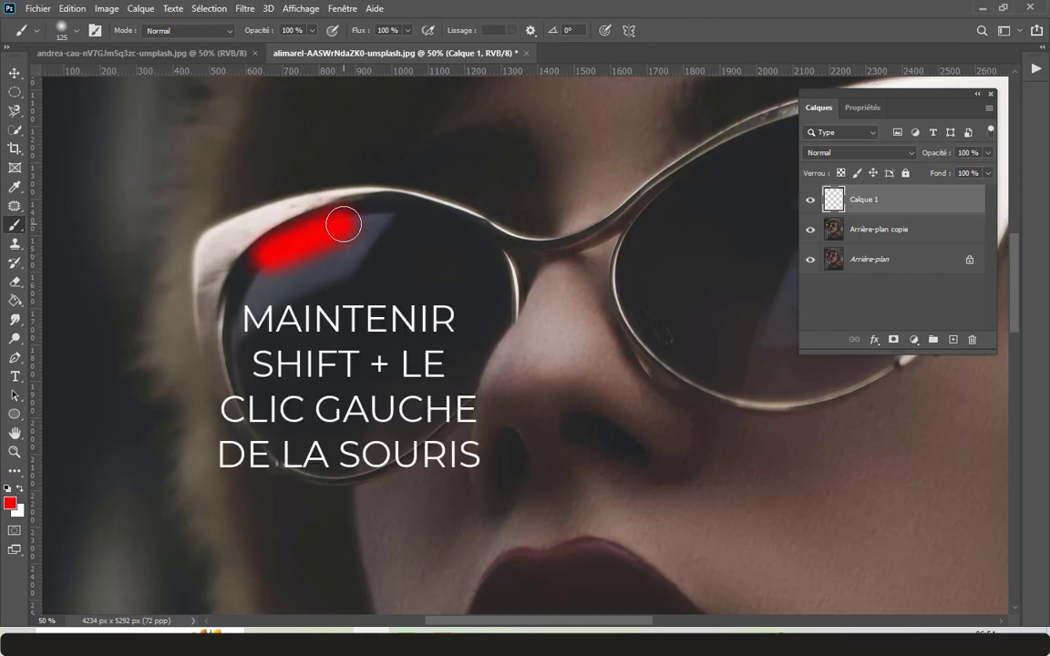
left_click(414, 221, "shift")
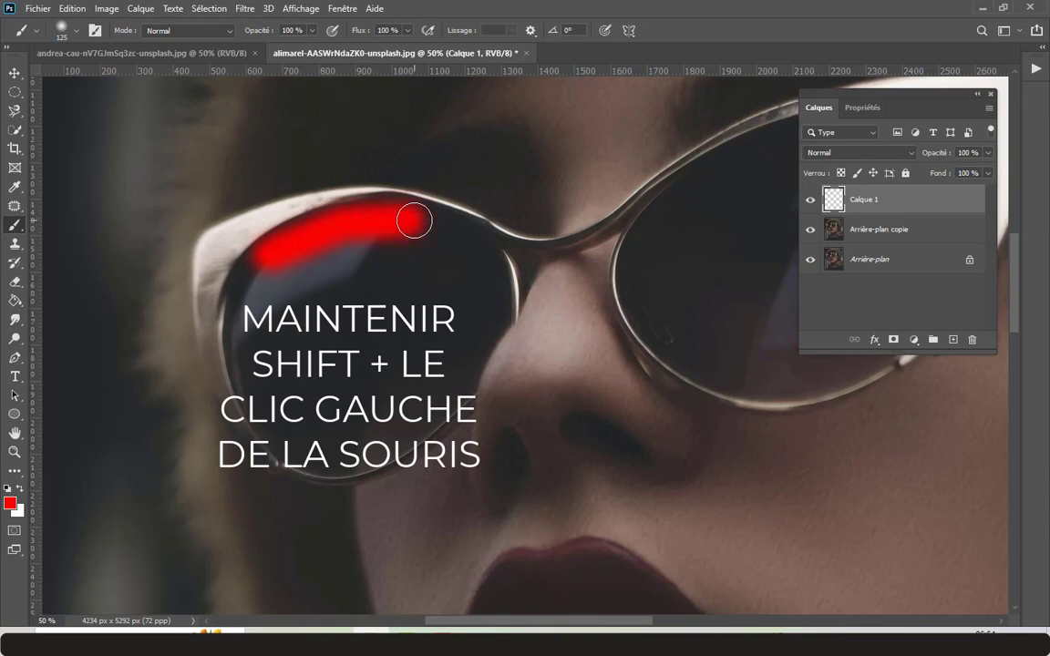
left_click(465, 239, "shift")
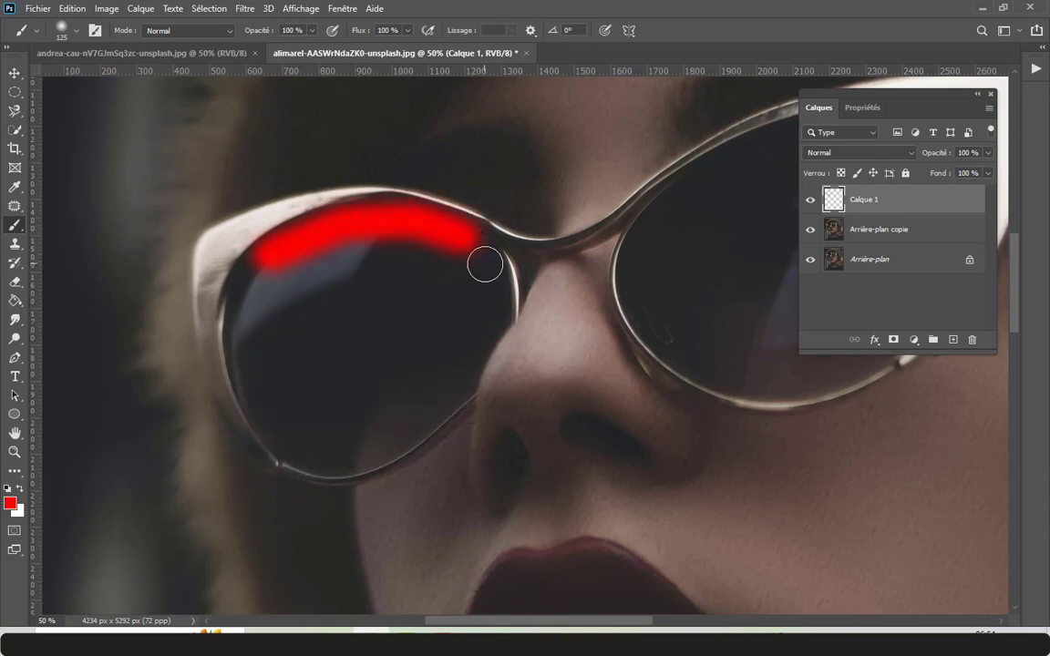
left_click(485, 264, "shift")
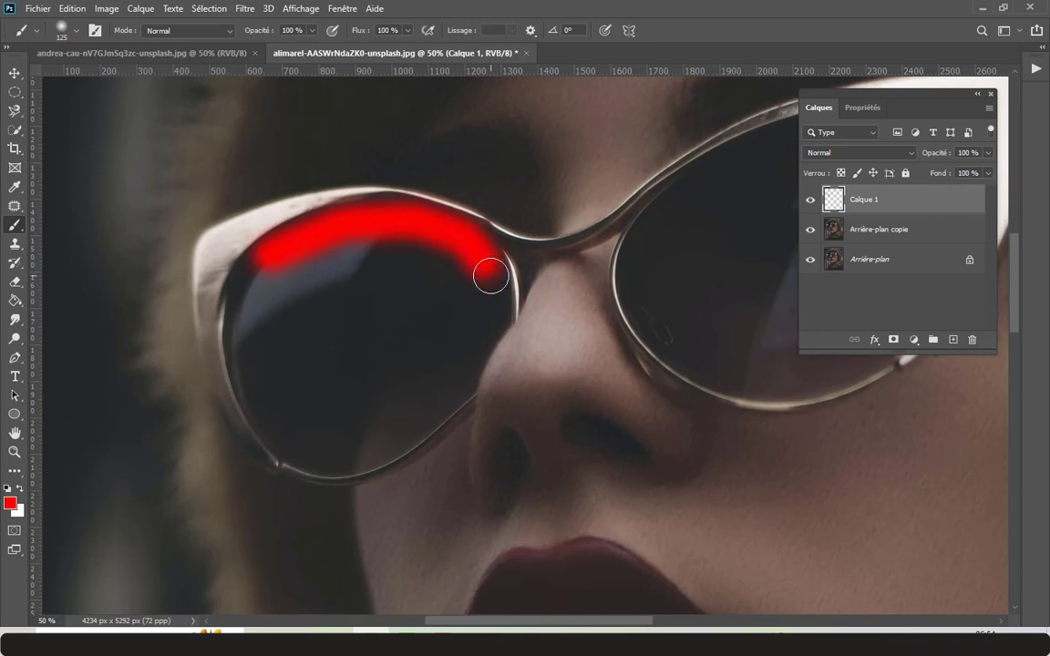
left_click(493, 288, "shift")
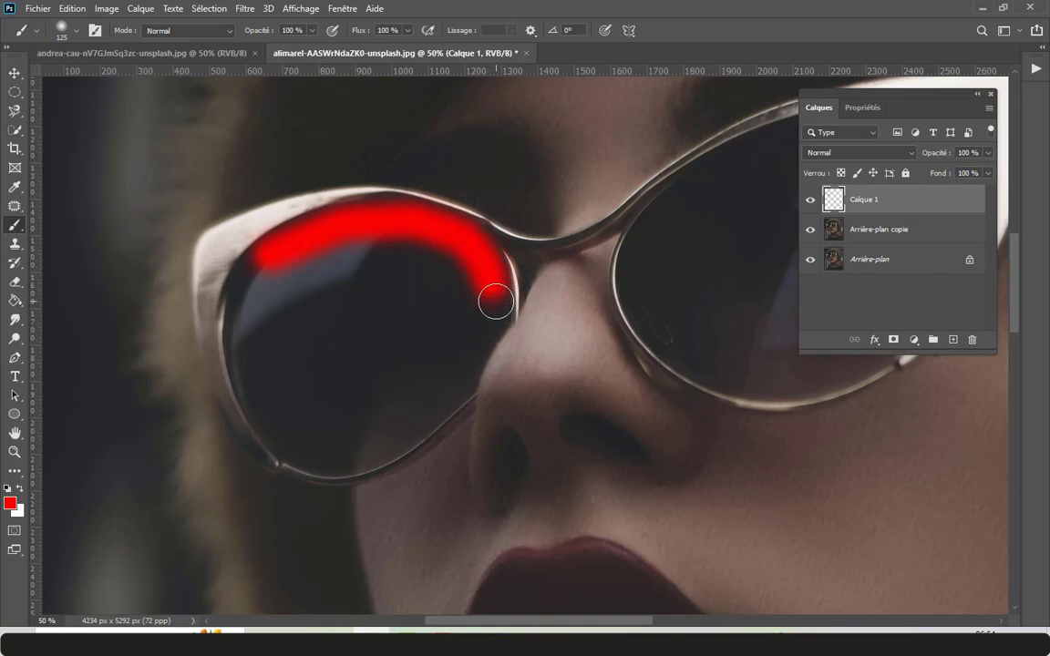
left_click(495, 314, "shift")
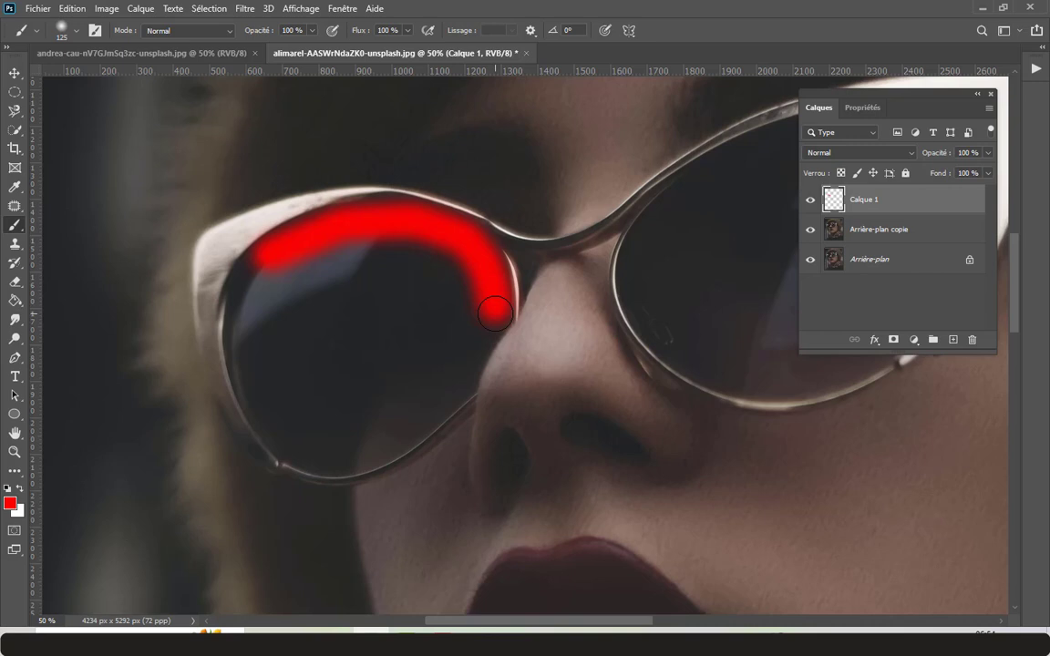
left_click(478, 334, "shift")
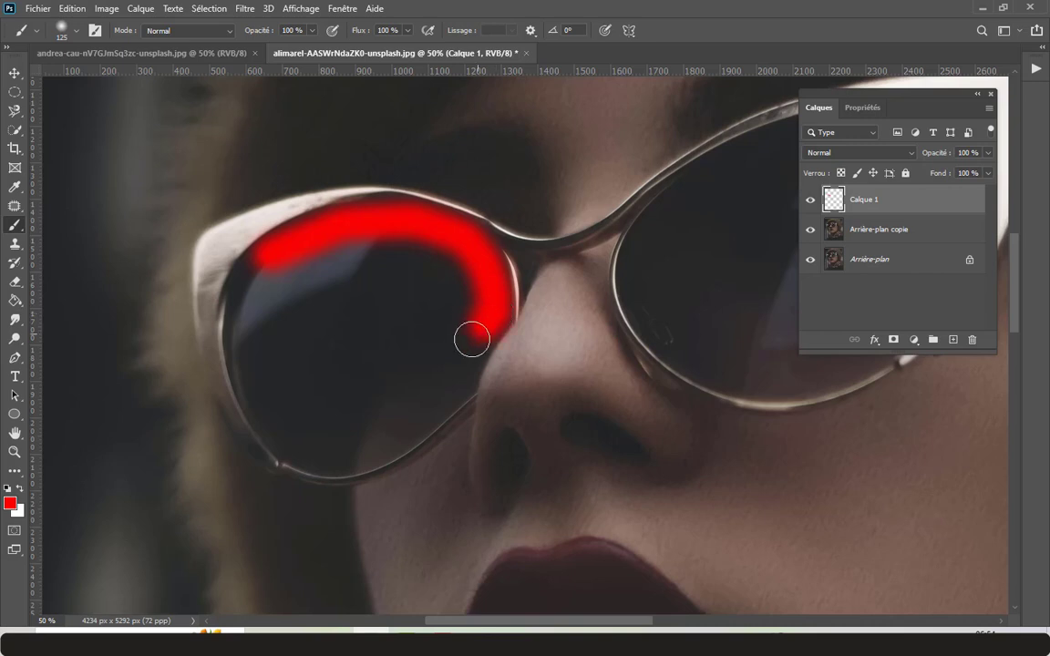
left_click(464, 351, "shift")
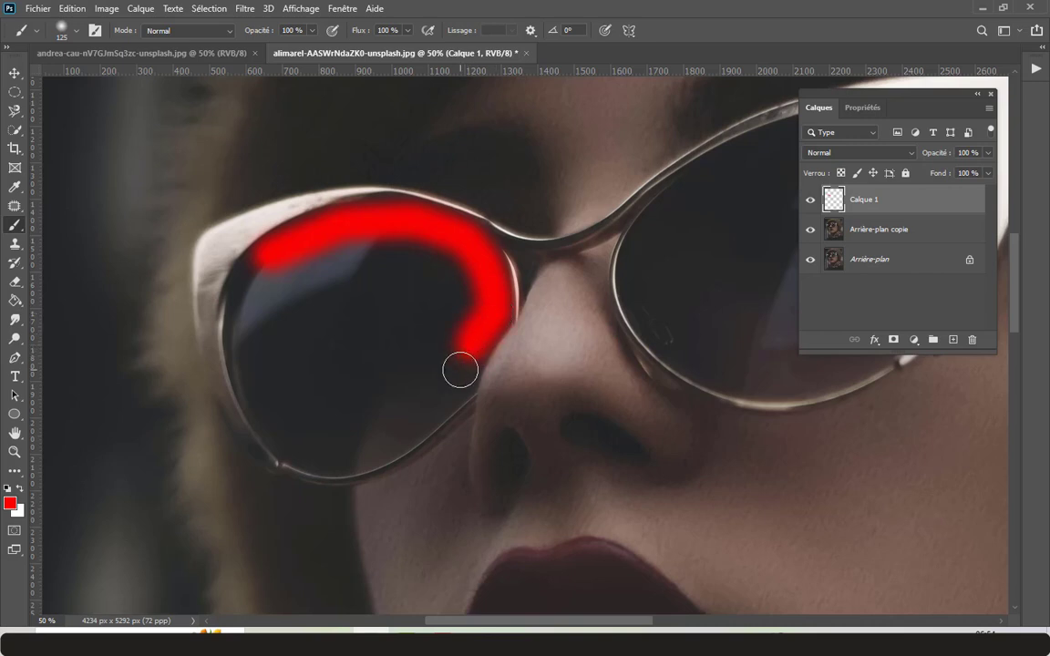
left_click_drag(461, 370, 452, 386)
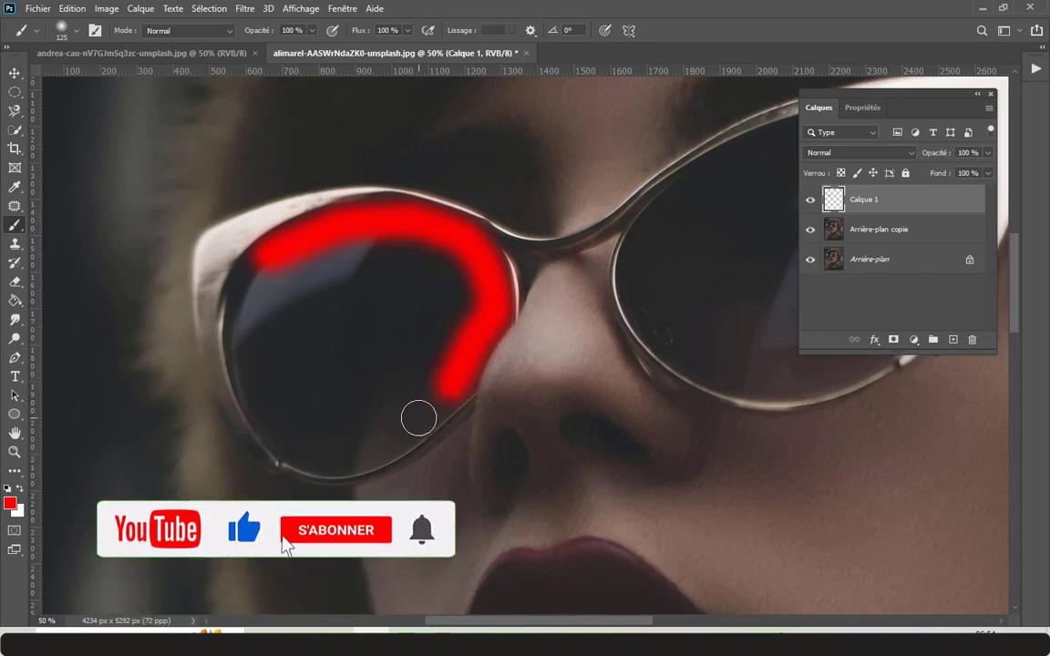
Step: Continue the red line along the lens bottom and up the left rim to close the ring
left_click(419, 417, "shift")
left_click(384, 438, "shift")
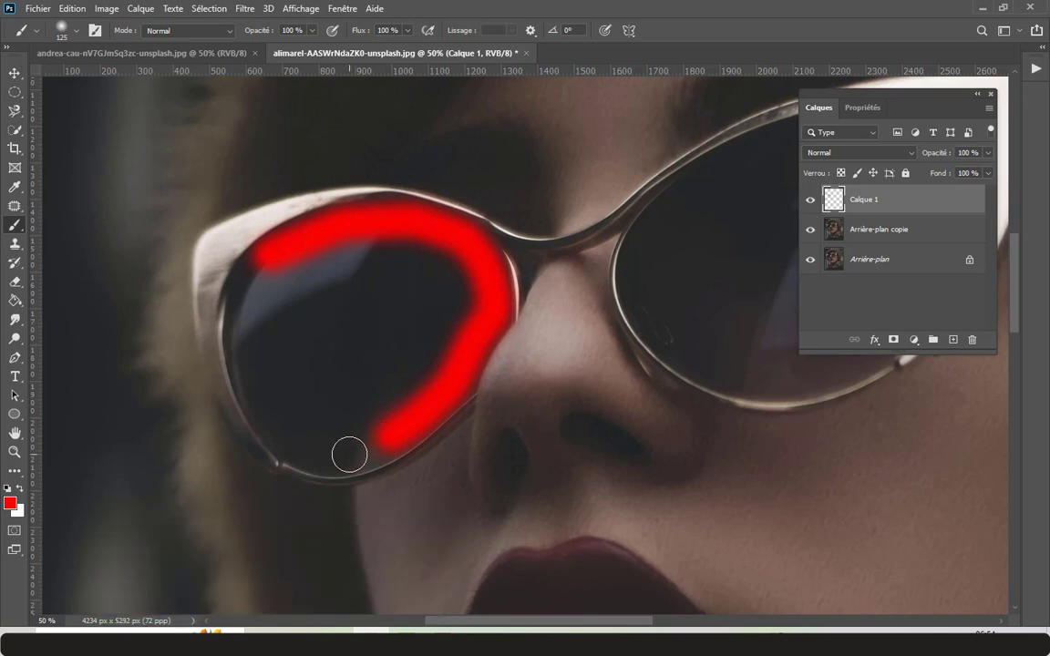
left_click(350, 453, "shift")
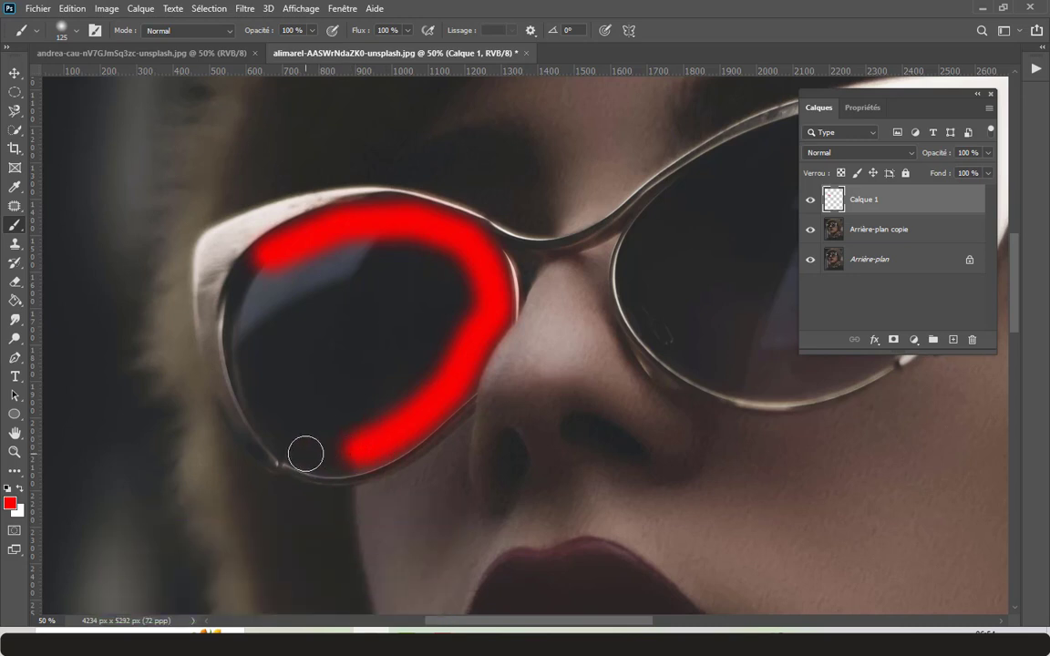
left_click(305, 453, "shift")
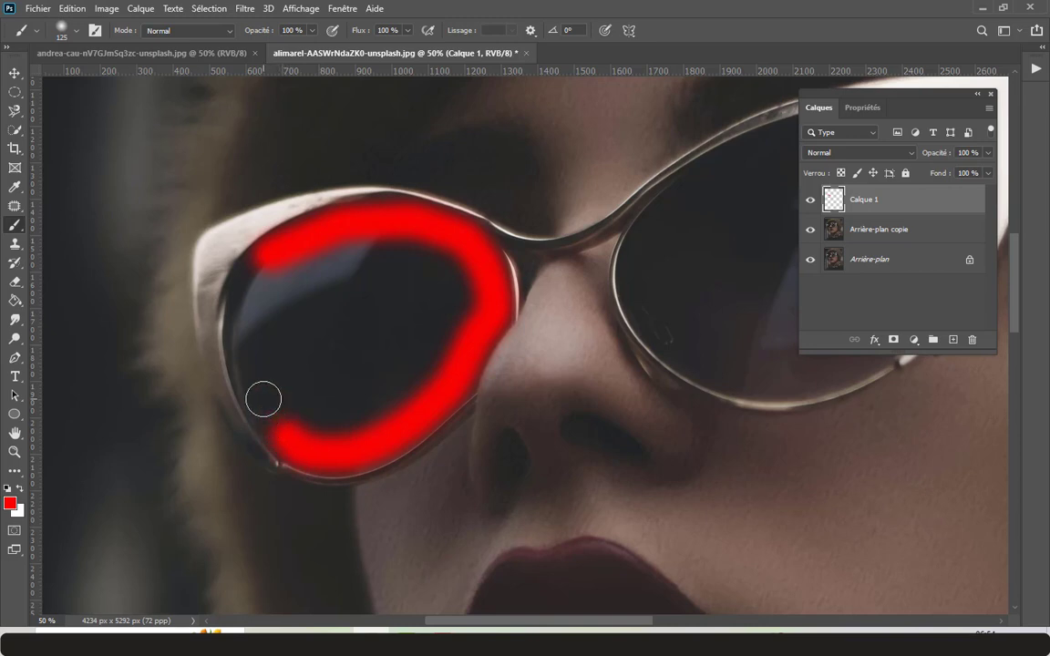
left_click(256, 394, "shift")
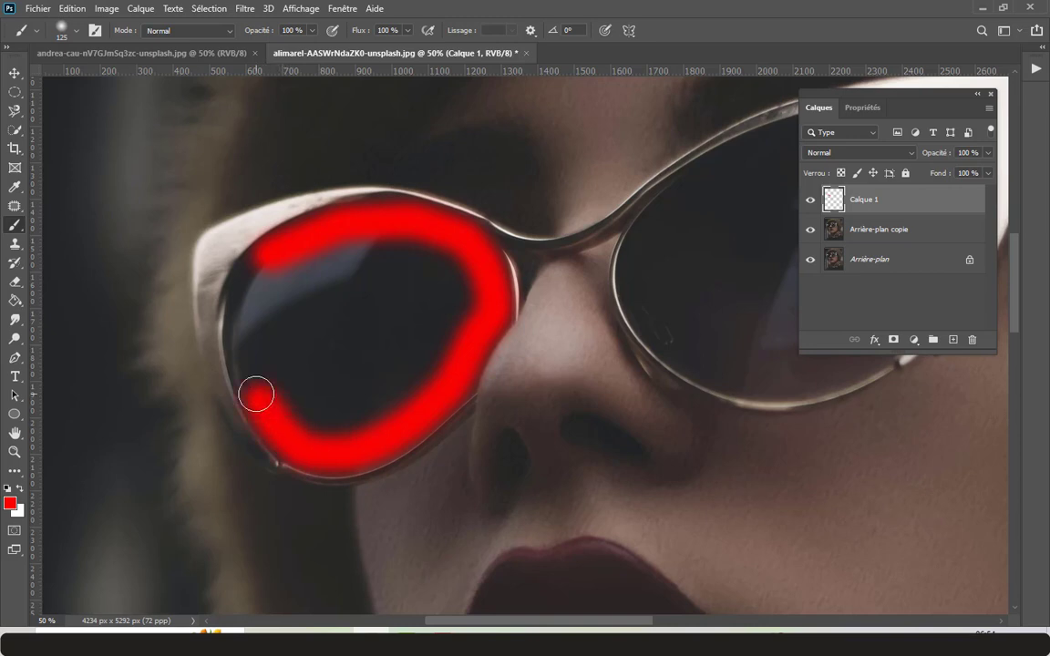
left_click(244, 348, "shift")
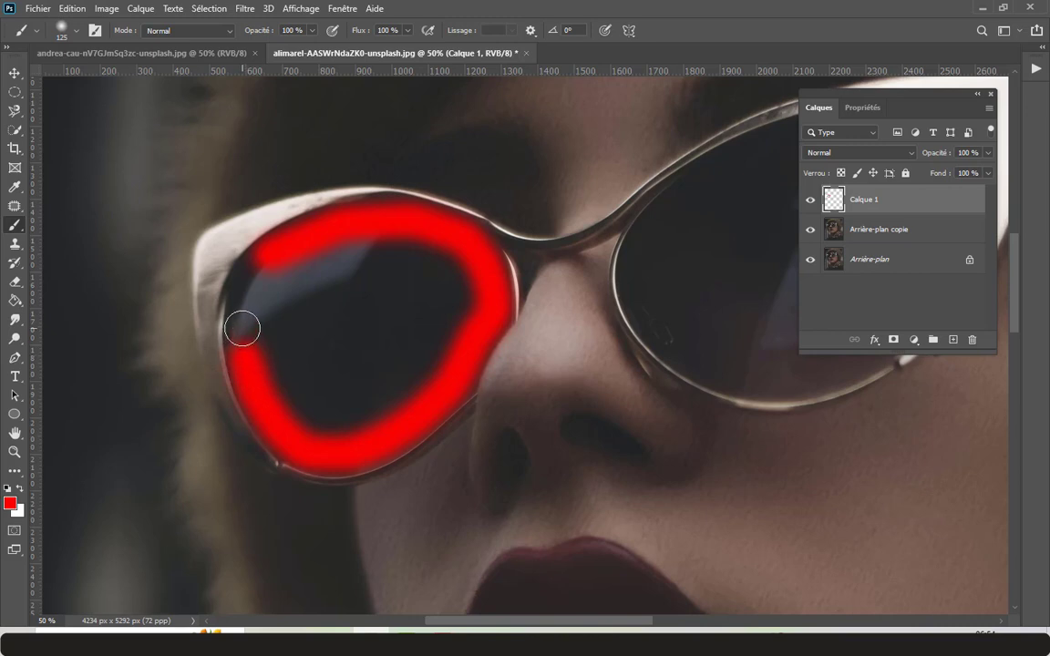
left_click(248, 303, "shift")
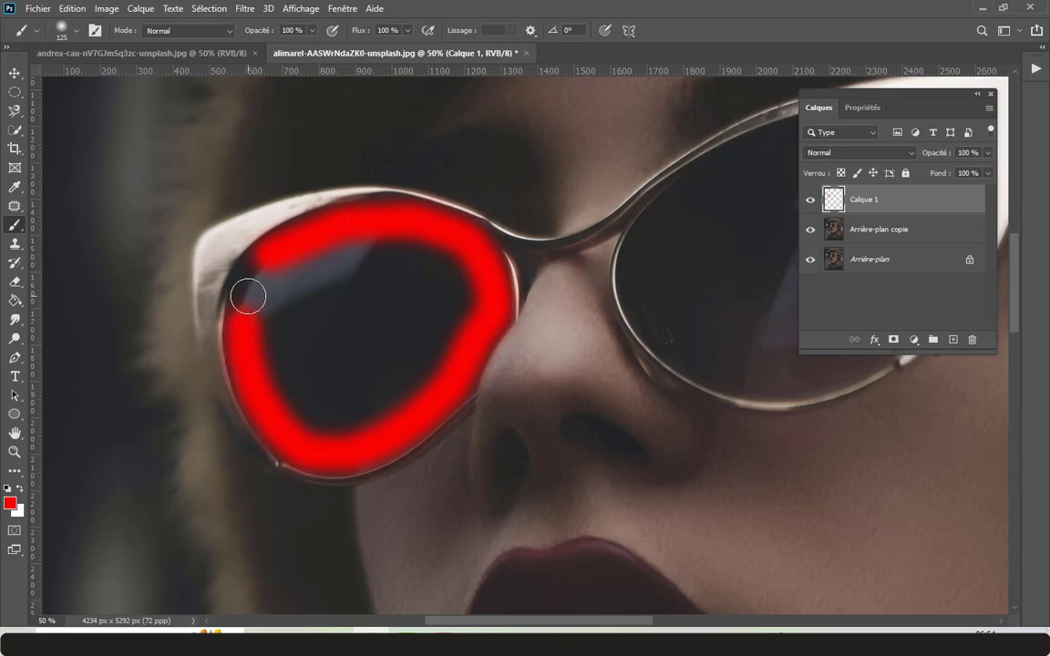
left_click(255, 276, "shift")
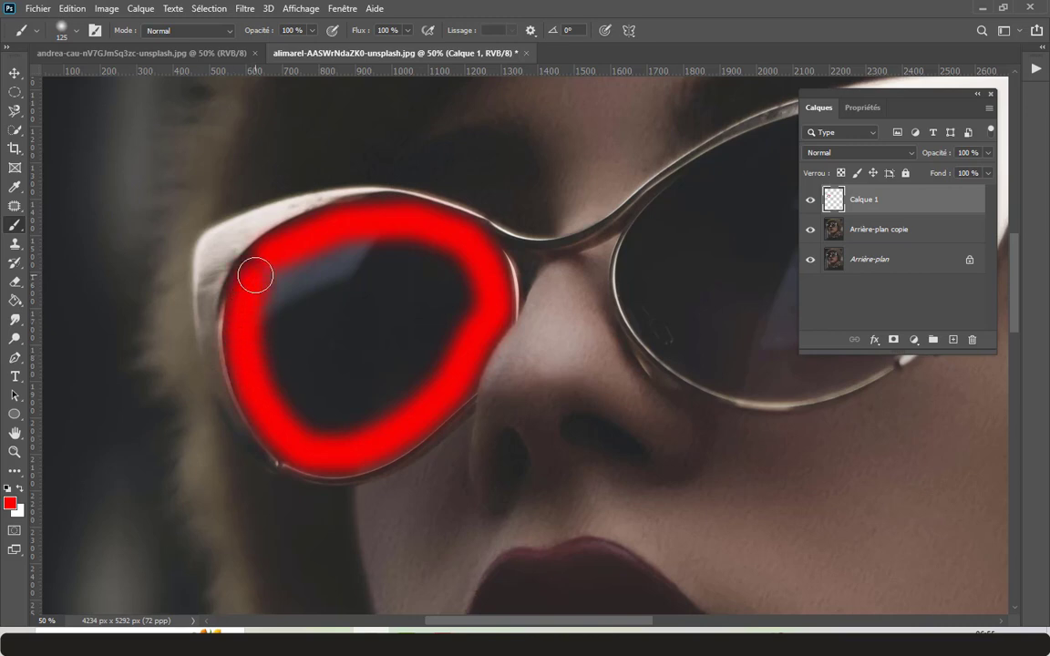
Step: Brush red across the left lens interior on Calque 1 until no dark streaks remain
mouse_move(274, 274)
left_mouse_down()
mouse_move(374, 237)
mouse_move(303, 267)
mouse_move(267, 306)
mouse_move(274, 362)
mouse_move(276, 340)
mouse_move(321, 282)
mouse_move(385, 249)
mouse_move(429, 253)
mouse_move(437, 290)
mouse_move(408, 381)
mouse_move(328, 420)
mouse_move(292, 397)
mouse_move(321, 307)
mouse_move(417, 273)
mouse_move(406, 332)
mouse_move(328, 398)
mouse_move(269, 376)
left_mouse_up()
mouse_move(266, 312)
left_mouse_down()
mouse_move(382, 275)
mouse_move(436, 272)
mouse_move(394, 368)
mouse_move(323, 416)
mouse_move(291, 368)
mouse_move(405, 300)
mouse_move(312, 348)
mouse_move(378, 331)
left_mouse_up()
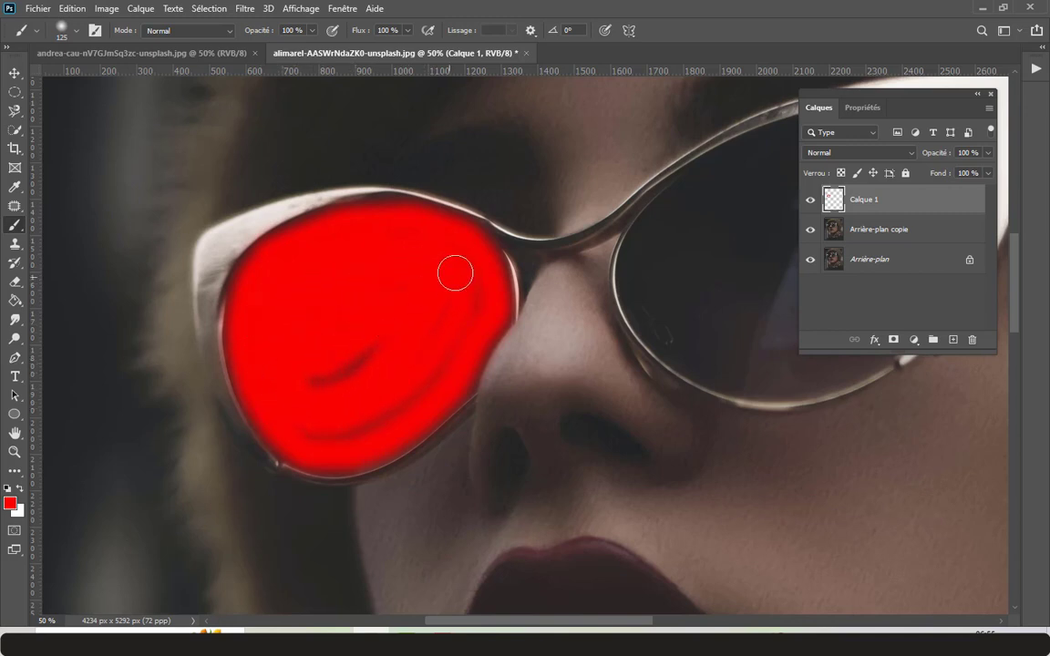
left_click_drag(465, 293, 455, 337)
mouse_move(414, 386)
left_mouse_down()
mouse_move(352, 422)
mouse_move(295, 422)
mouse_move(352, 356)
mouse_move(375, 372)
mouse_move(324, 391)
left_mouse_up()
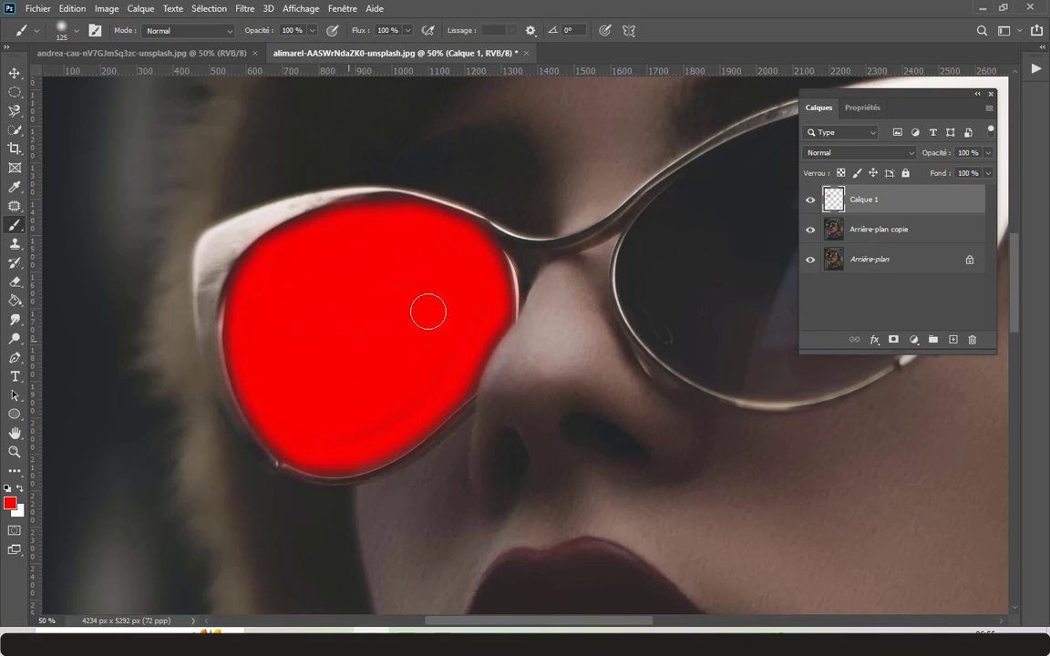
mouse_move(428, 312)
left_mouse_down()
mouse_move(424, 370)
mouse_move(357, 427)
mouse_move(288, 424)
left_mouse_up()
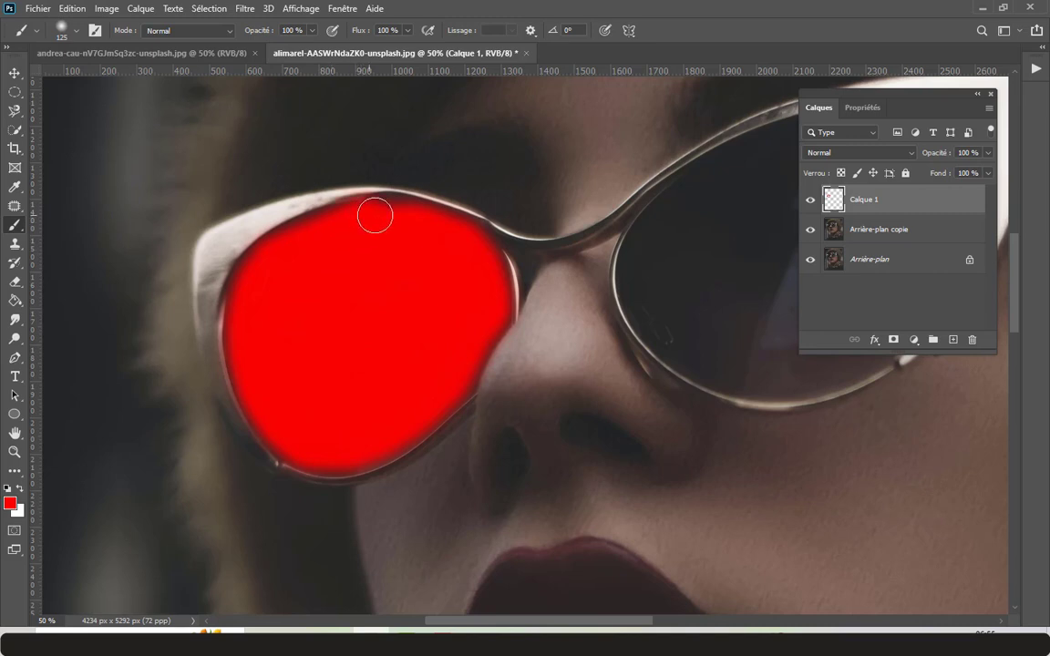
left_click_drag(386, 216, 401, 219)
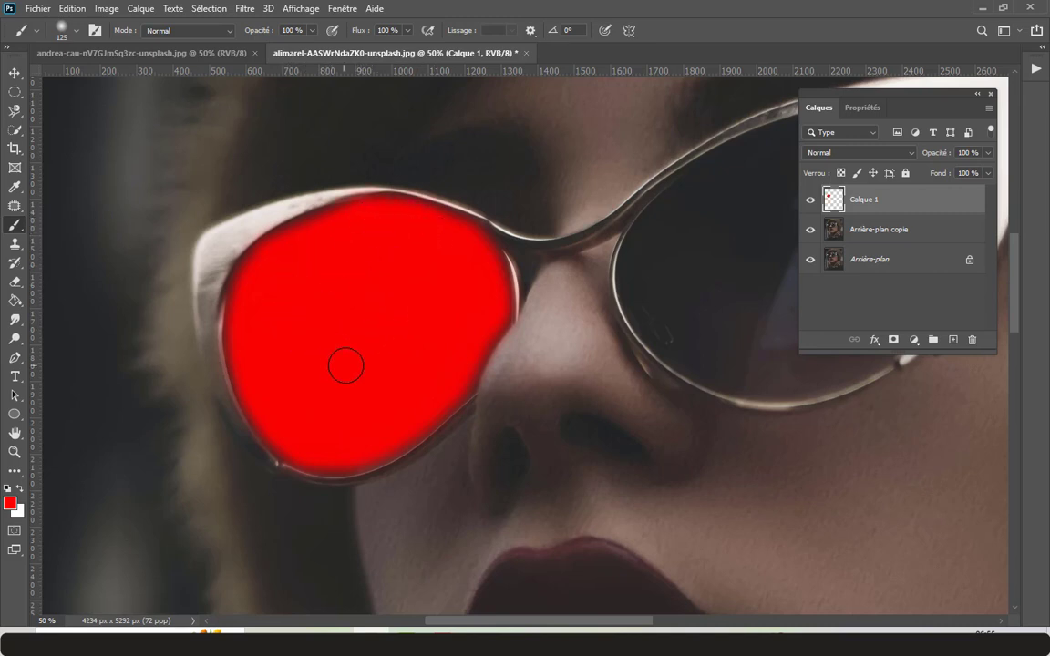
left_click_drag(480, 623, 547, 625)
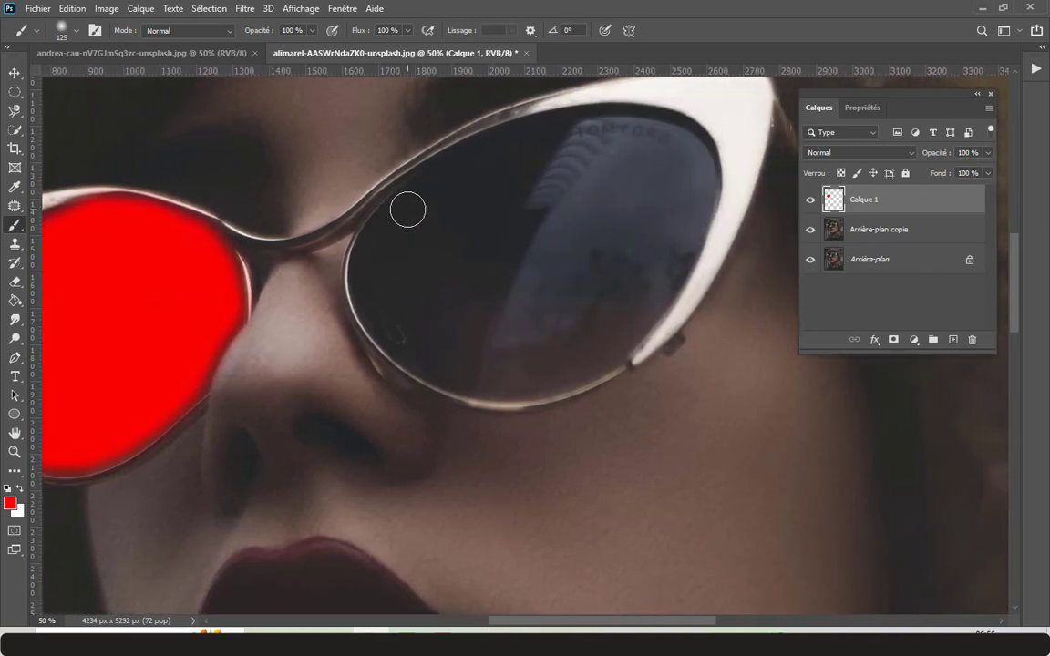
Step: Paint a red line up the right lens from the nose, along its top and outer rim
left_click(407, 207)
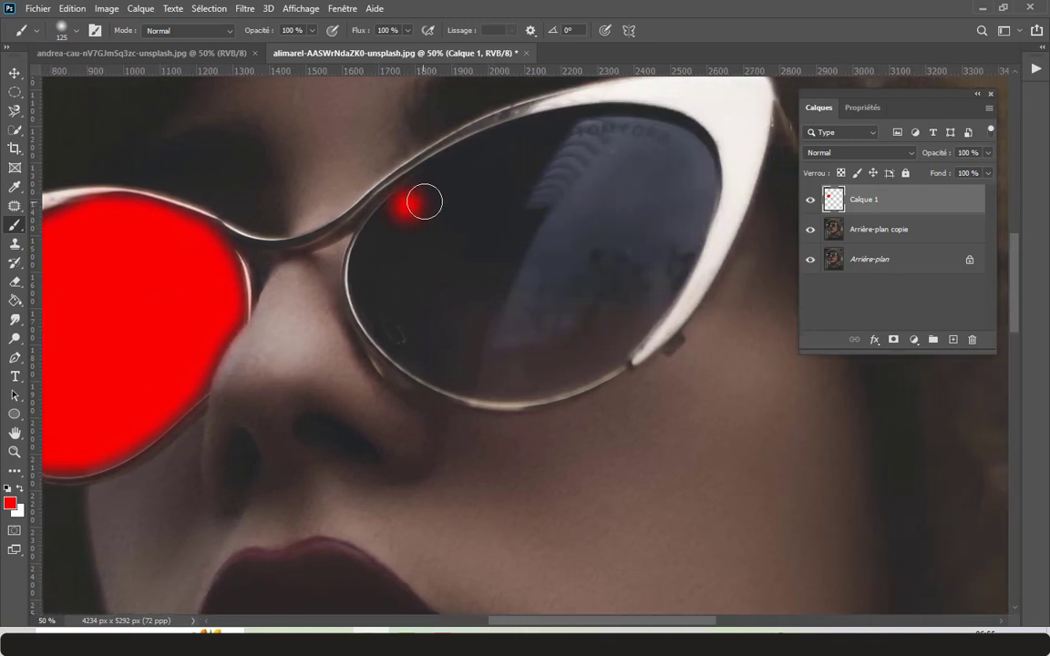
left_click(477, 158, "shift")
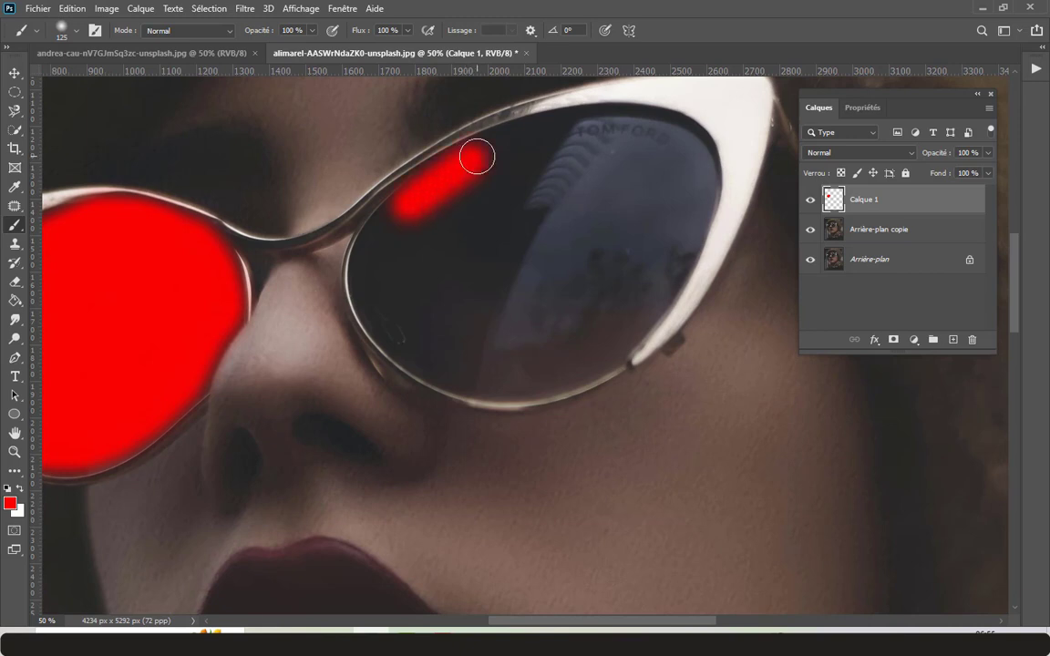
left_click(552, 129, "shift")
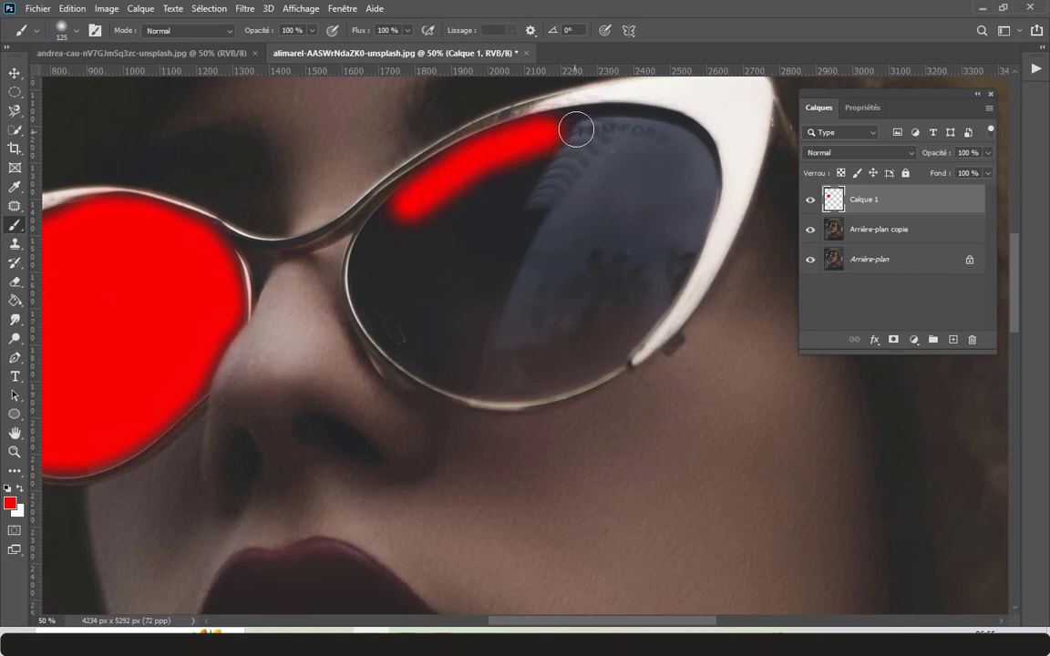
left_click(625, 127, "shift")
left_click(673, 136, "shift")
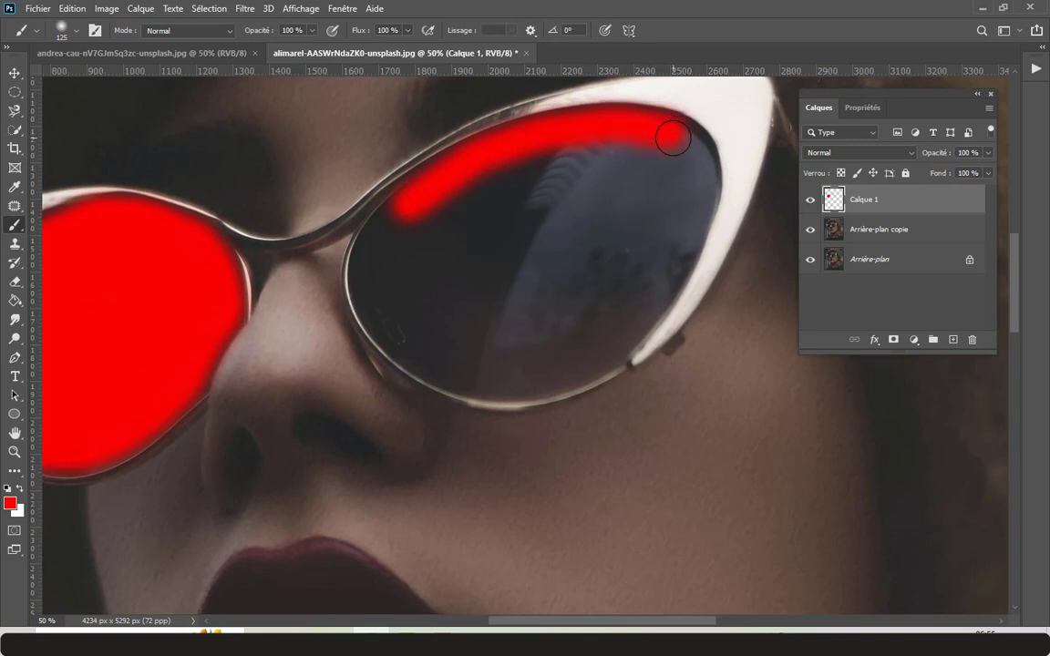
left_click(702, 167, "shift")
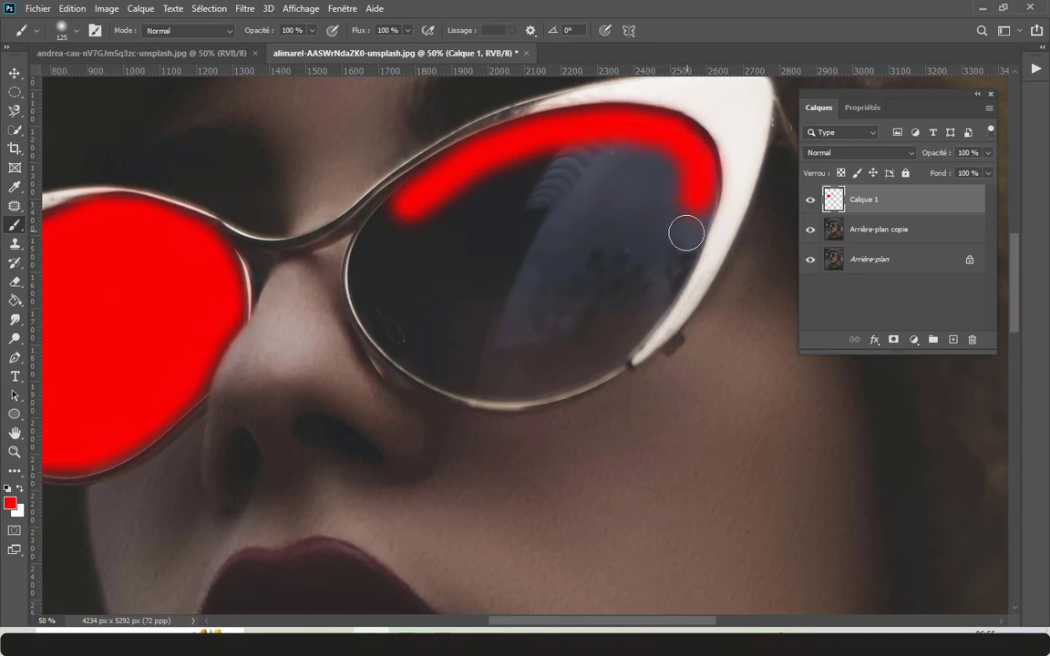
left_click(677, 260, "shift")
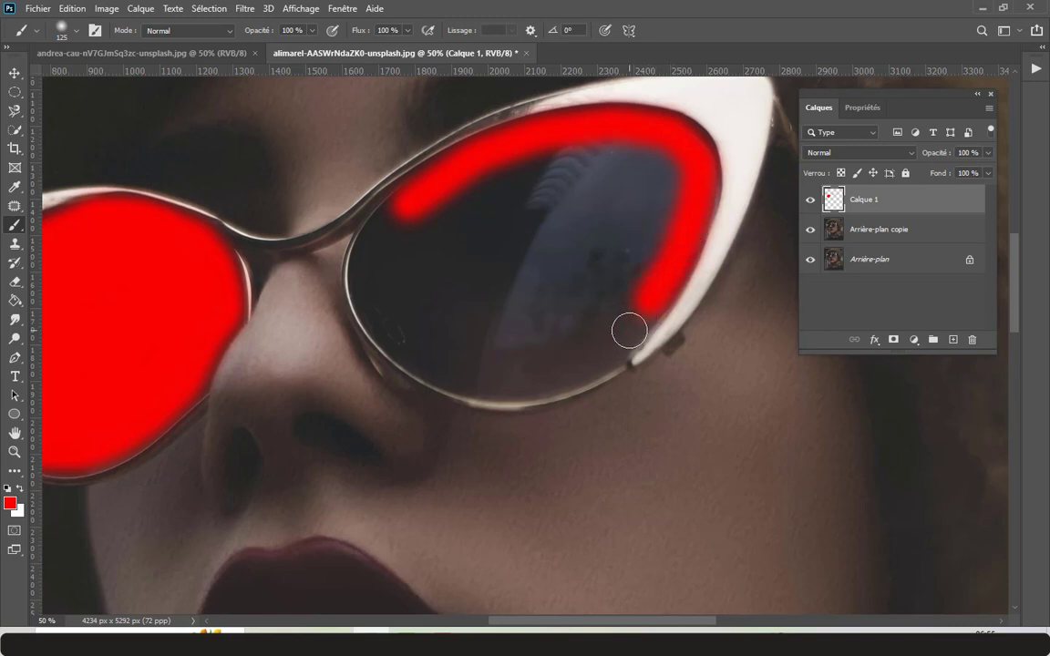
left_click(615, 342, "shift")
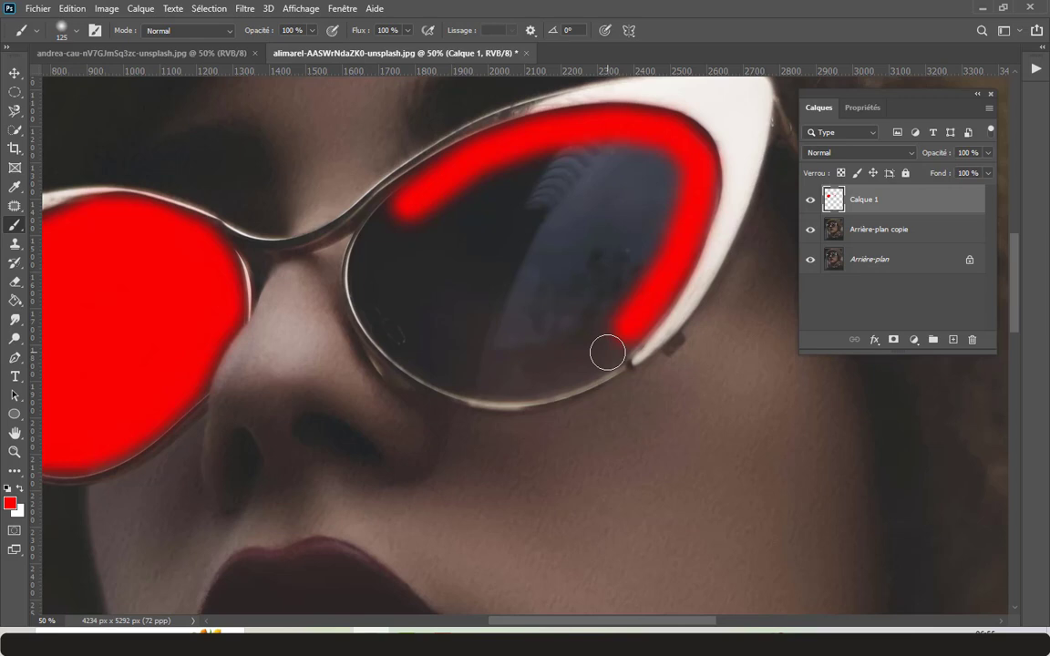
Step: Continue the red line along the lower and inner rim to close the right lens ring
left_click(608, 350, "shift")
left_click(569, 370, "shift")
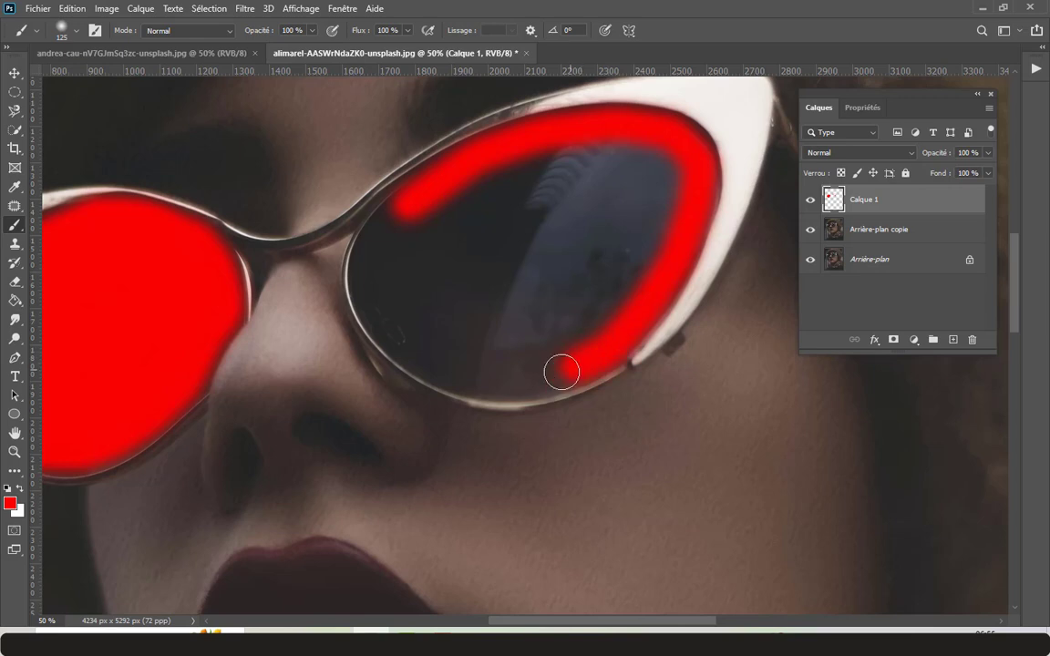
left_click(500, 382)
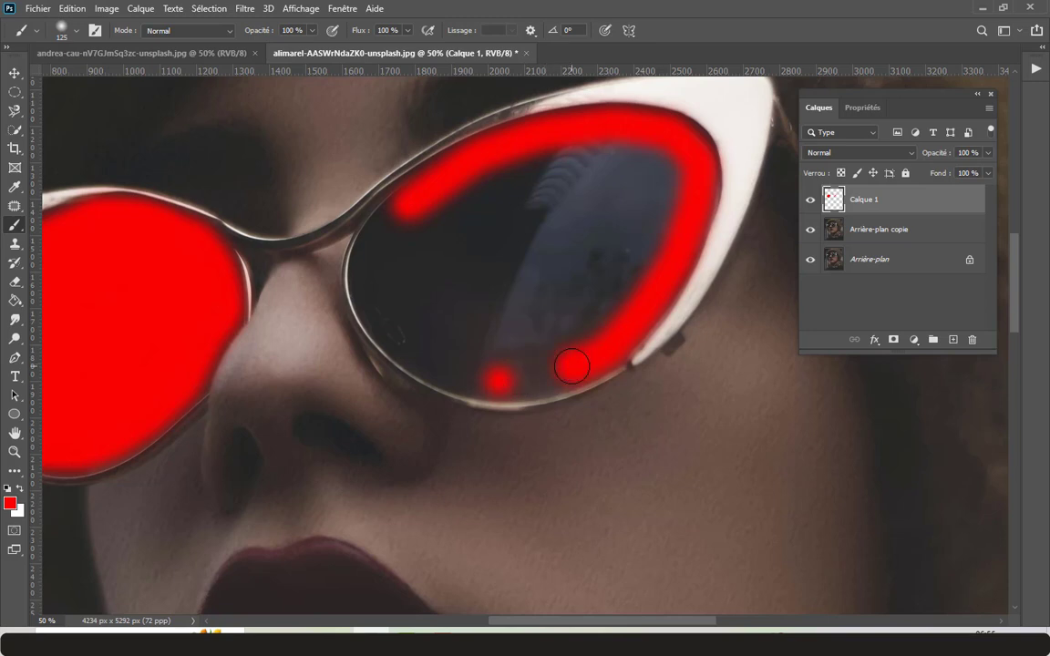
left_click(507, 381, "shift")
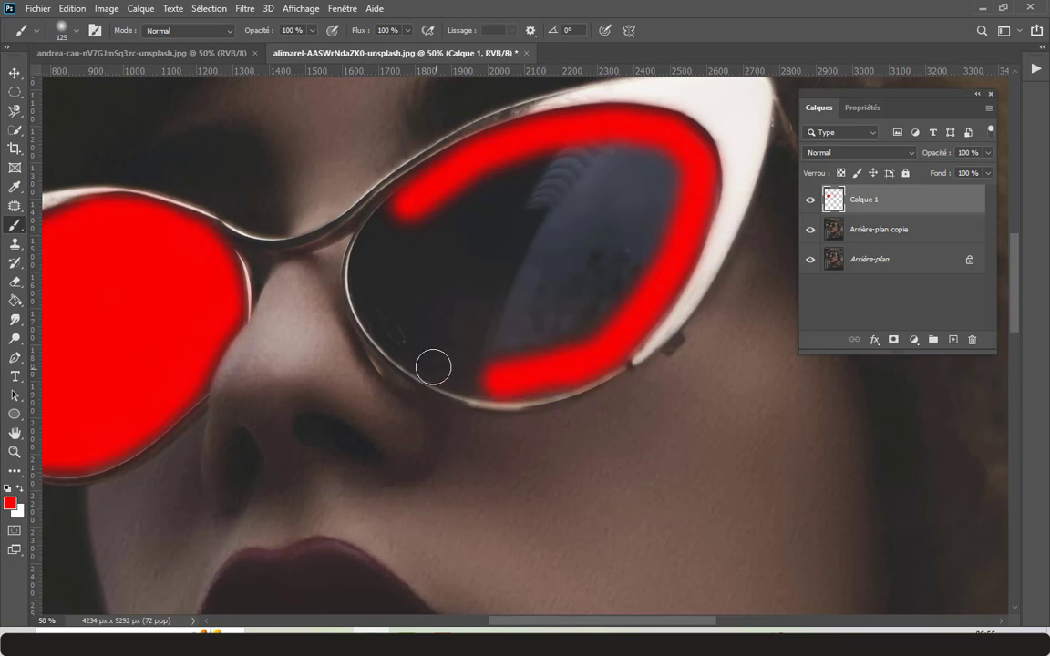
left_click(430, 363, "shift")
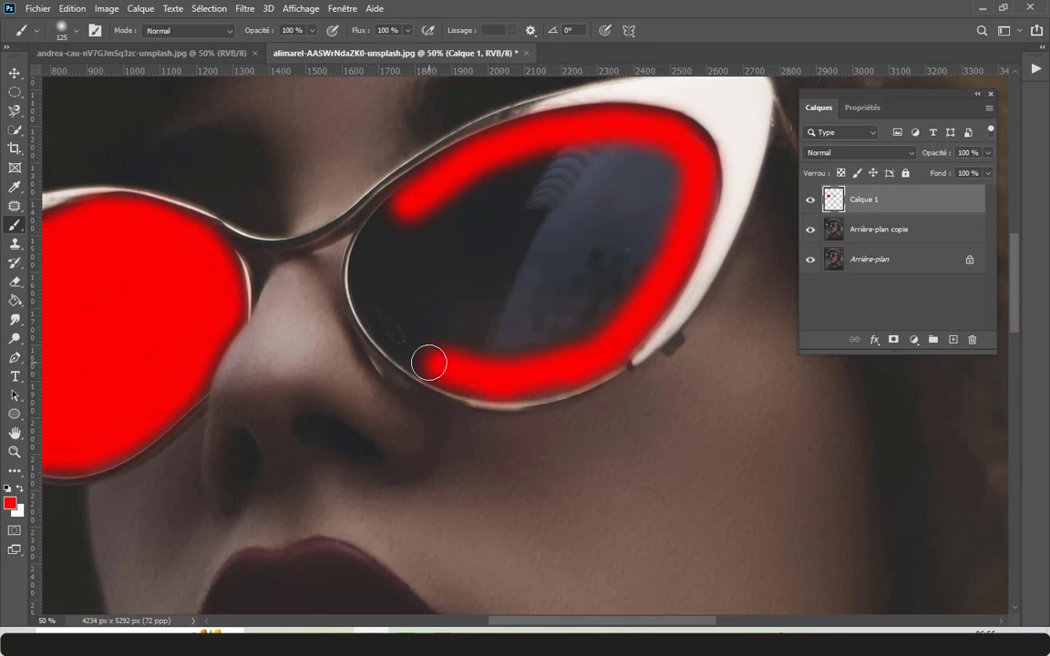
left_click(388, 322, "shift")
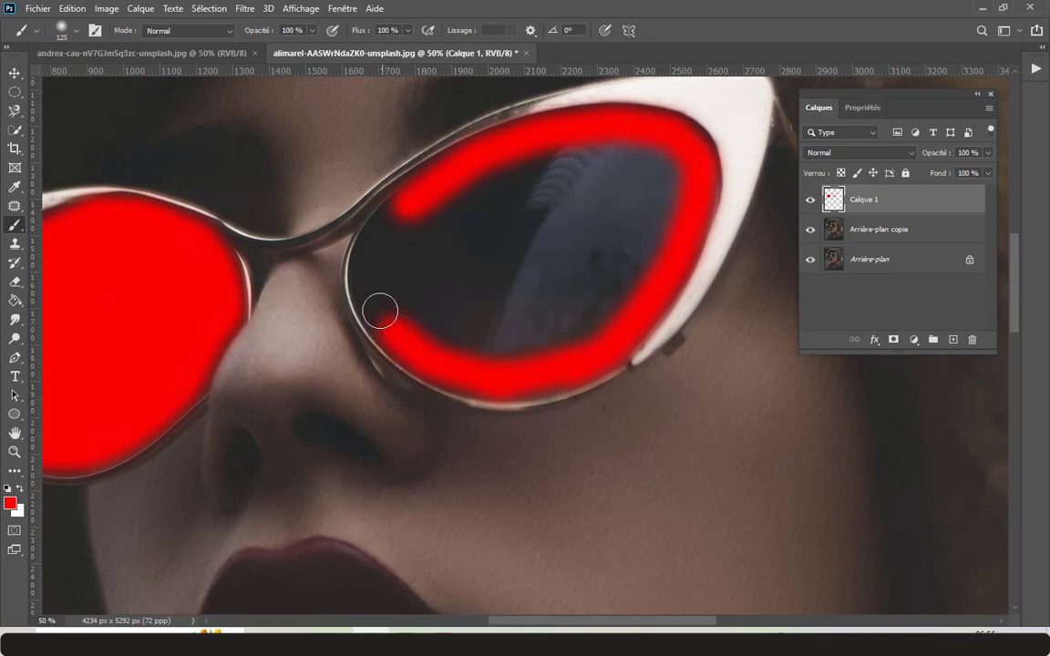
left_click(371, 257, "shift")
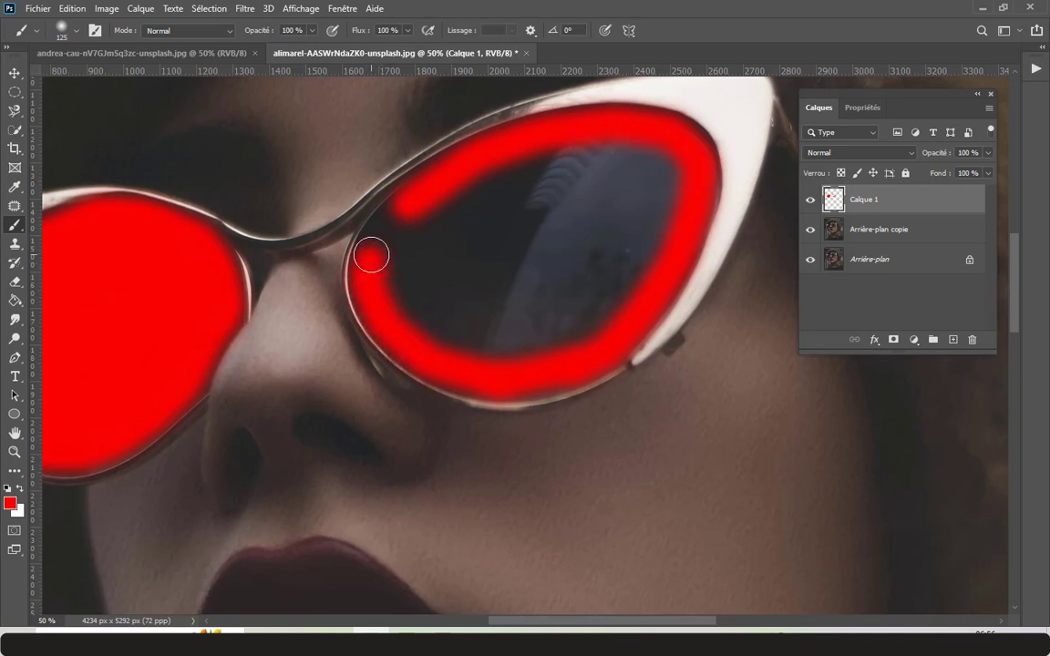
left_click(392, 223, "shift")
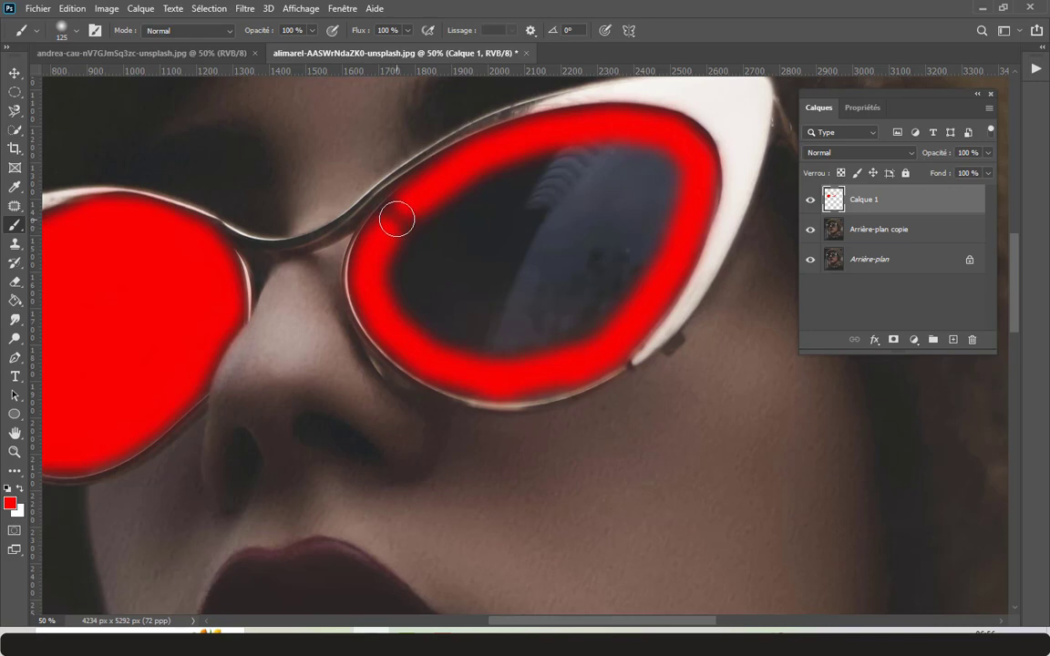
Step: Brush red over the right lens interior until the street reflection is covered
mouse_move(398, 217)
left_mouse_down()
mouse_move(540, 161)
mouse_move(614, 149)
mouse_move(673, 178)
mouse_move(665, 222)
mouse_move(625, 286)
mouse_move(542, 336)
mouse_move(438, 328)
mouse_move(415, 286)
mouse_move(520, 194)
mouse_move(642, 173)
mouse_move(617, 269)
mouse_move(459, 316)
mouse_move(391, 296)
mouse_move(485, 350)
mouse_move(605, 319)
mouse_move(584, 335)
mouse_move(472, 357)
left_mouse_up()
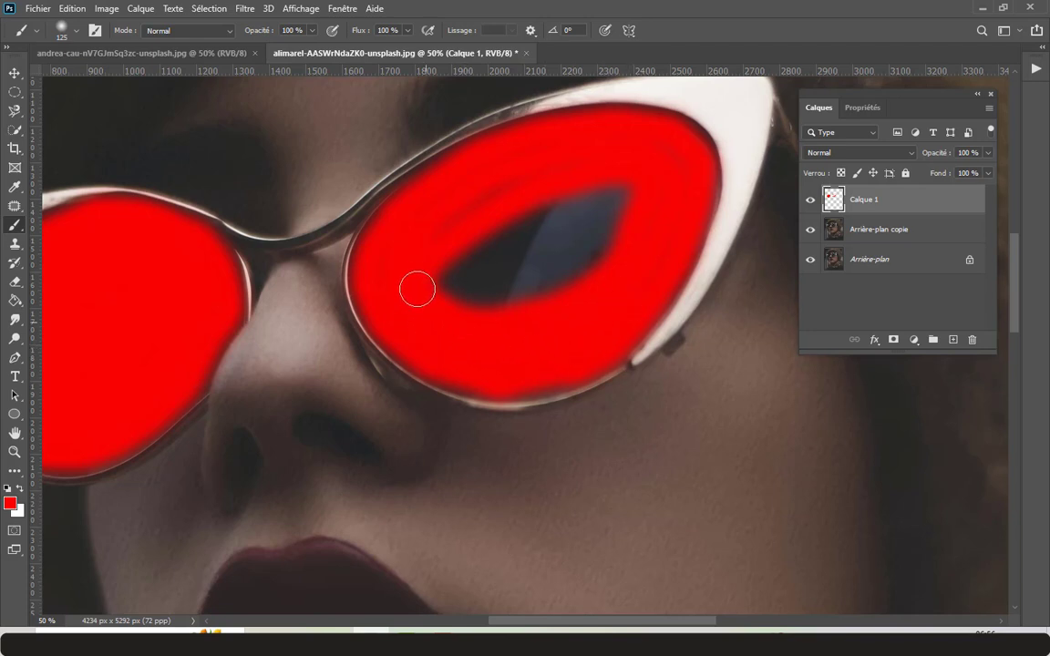
mouse_move(418, 289)
left_mouse_down()
mouse_move(463, 210)
mouse_move(616, 164)
mouse_move(684, 166)
left_mouse_up()
mouse_move(414, 296)
left_mouse_down()
mouse_move(575, 209)
mouse_move(603, 225)
mouse_move(464, 300)
mouse_move(586, 234)
mouse_move(525, 208)
mouse_move(449, 299)
left_mouse_up()
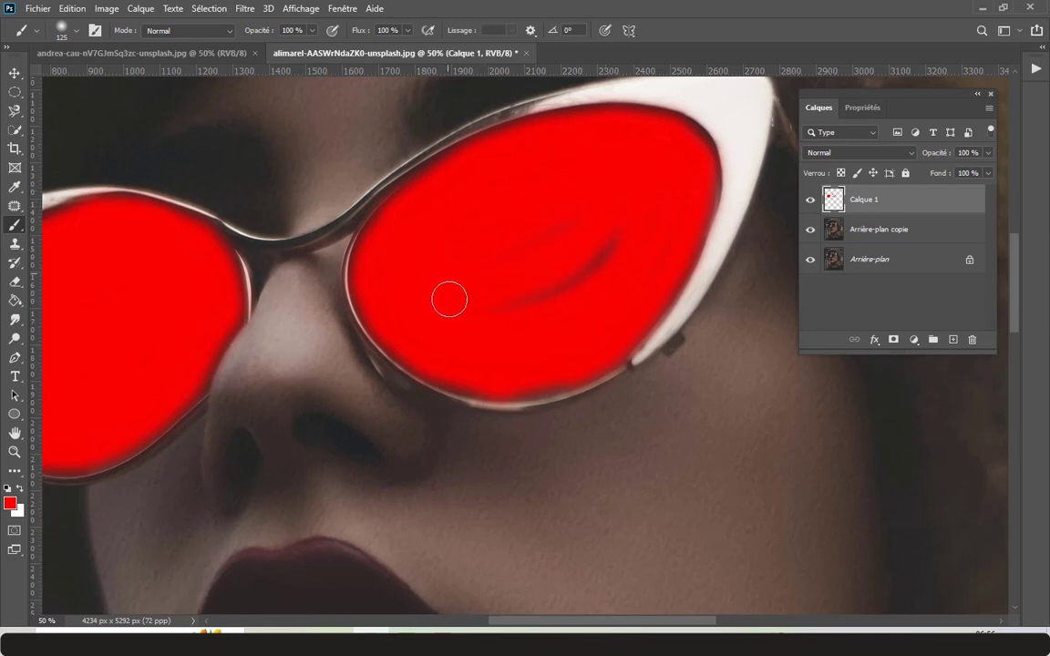
mouse_move(599, 216)
left_mouse_down()
mouse_move(565, 272)
mouse_move(438, 317)
mouse_move(621, 259)
mouse_move(653, 202)
mouse_move(671, 196)
left_mouse_up()
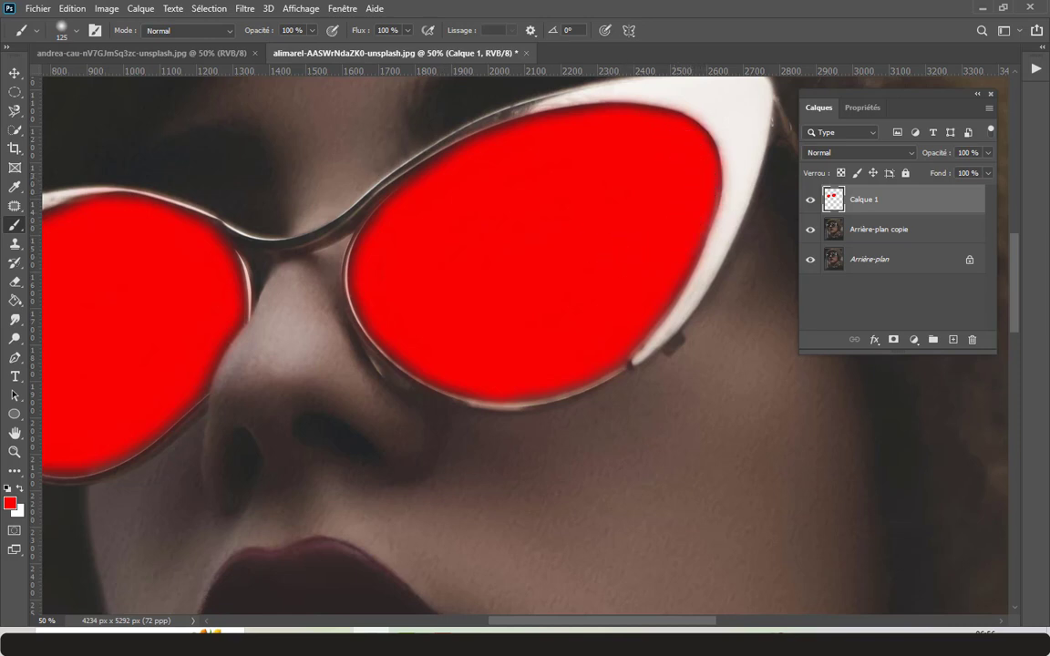
Step: Zoom out to 25% to see the whole portrait
left_click(14, 453)
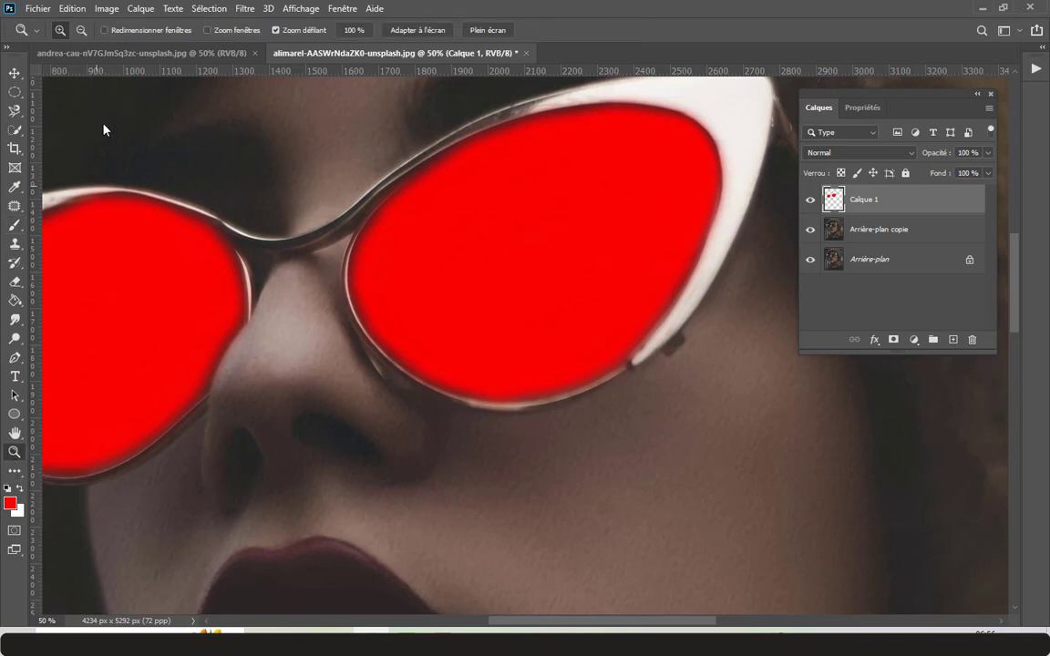
left_click(144, 223)
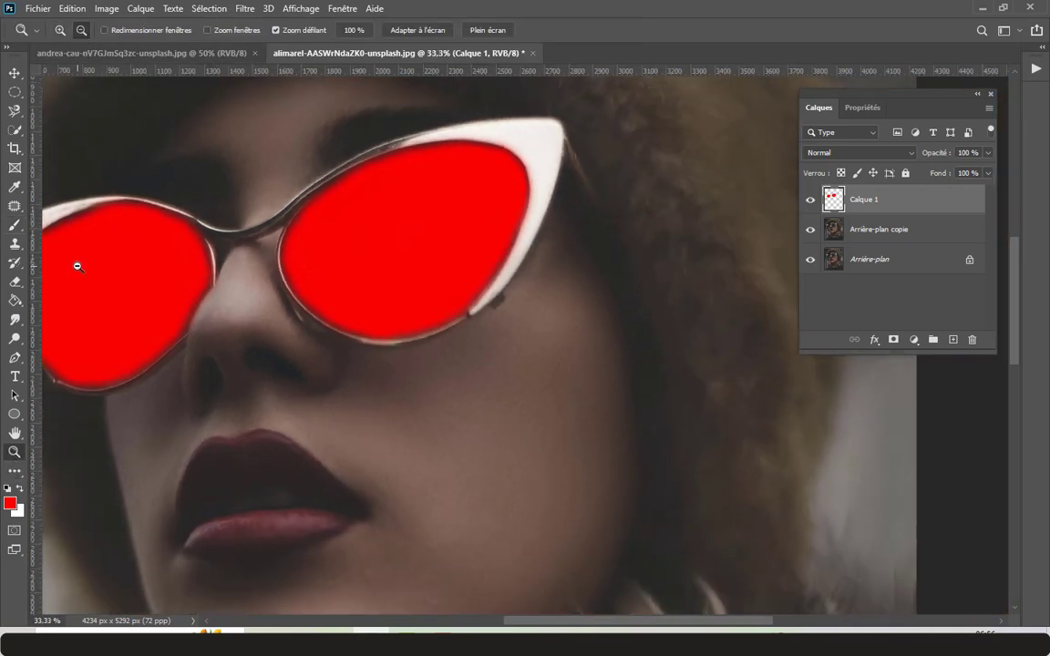
left_click(77, 265)
left_click_drag(566, 626, 508, 626)
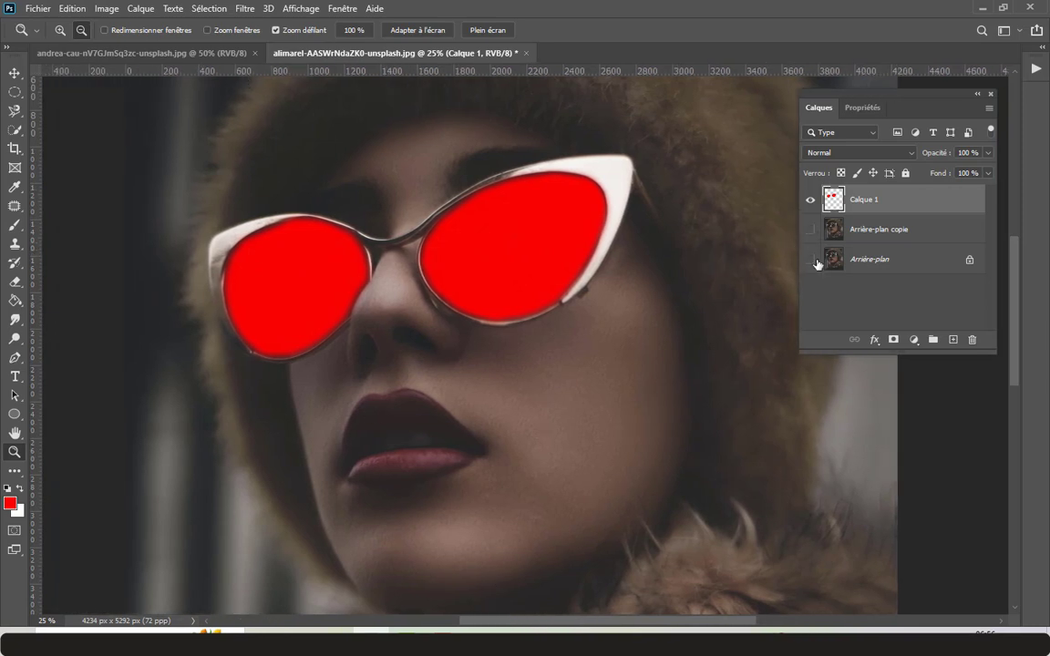
Step: Make the portrait visible beneath the red lenses and switch to the andrea-cau street photo
left_click_drag(810, 259, 810, 229)
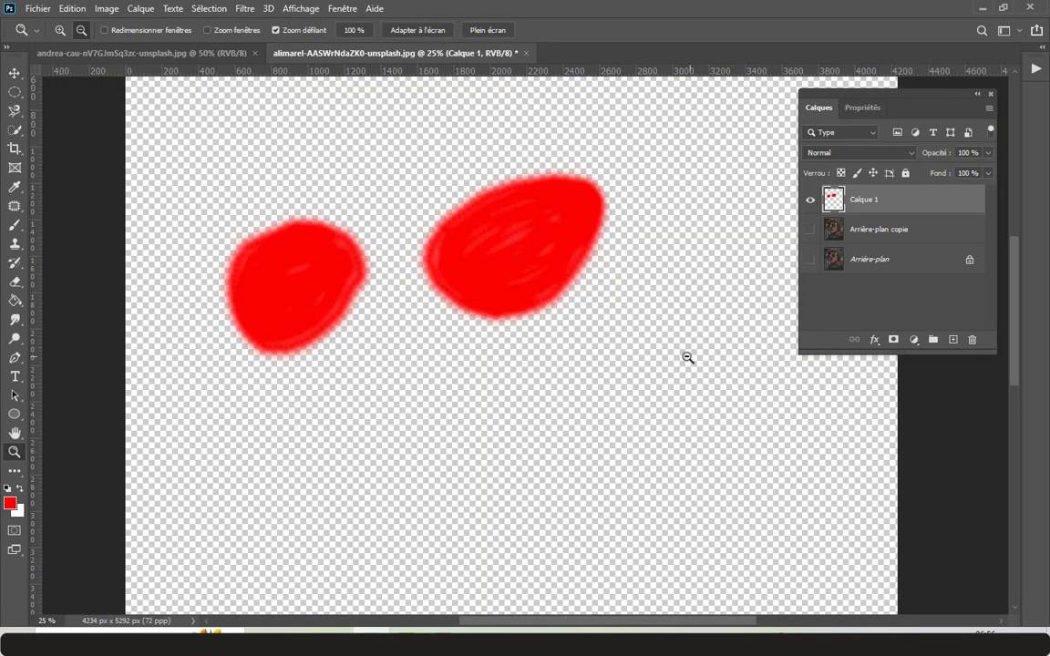
left_click(810, 258)
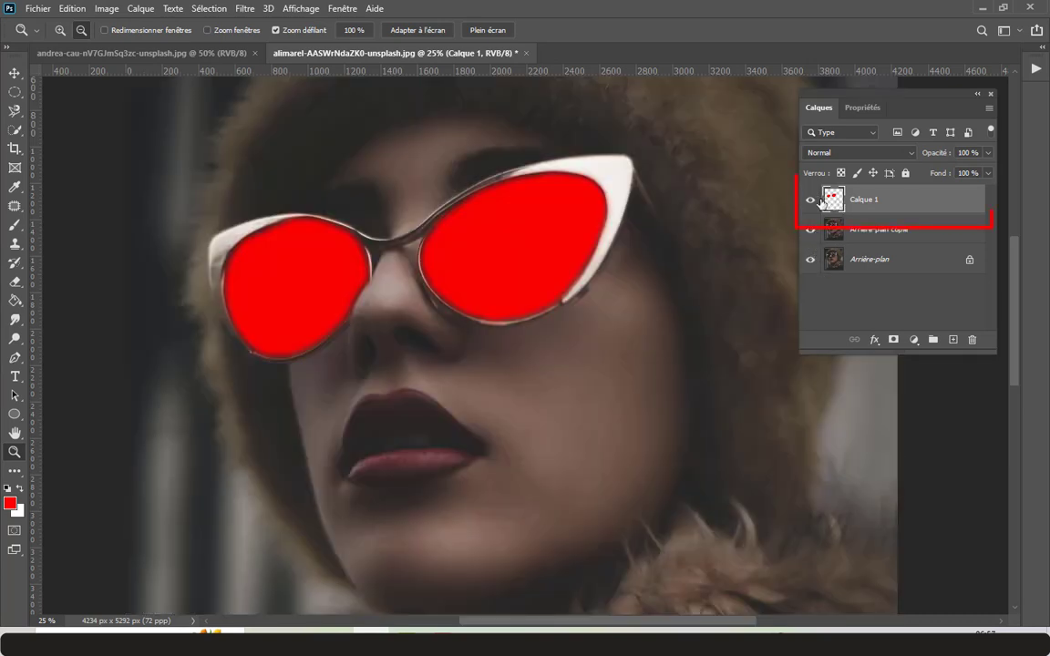
left_click(169, 53)
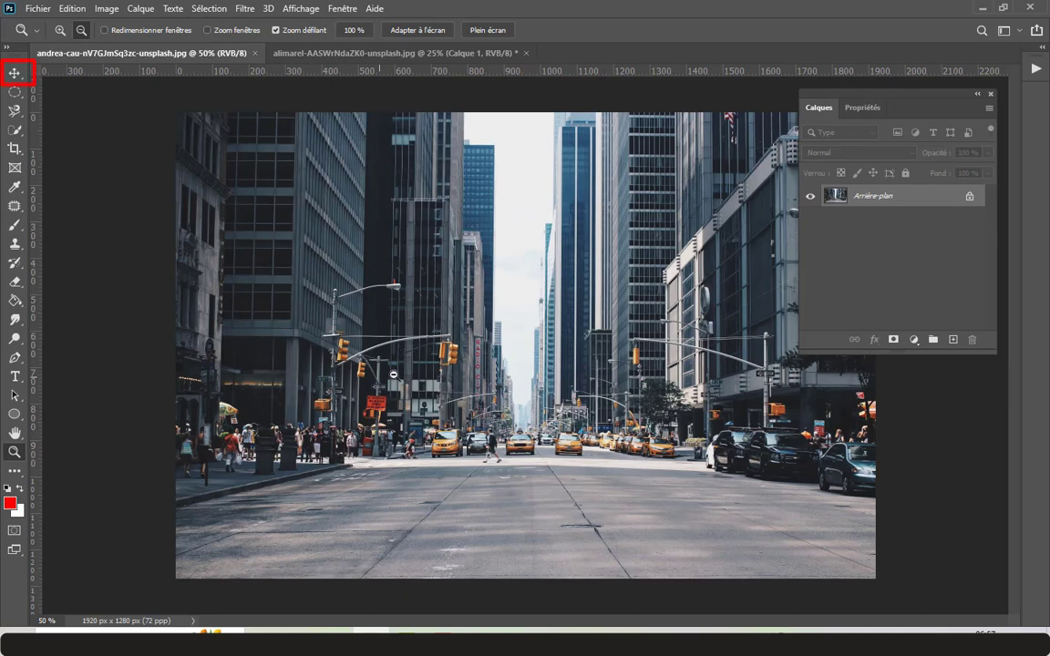
Step: Move the andrea-cau street photo onto the alimarel portrait canvas, creating Calque 2
left_click(15, 73)
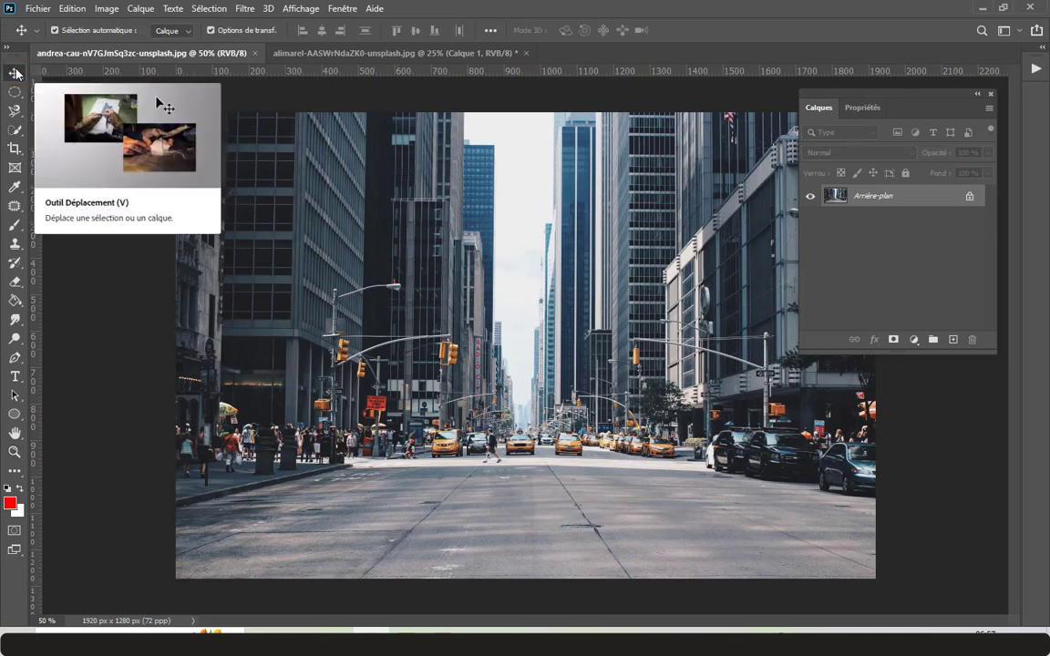
mouse_move(424, 293)
left_mouse_down()
mouse_move(412, 64)
mouse_move(413, 102)
left_mouse_up()
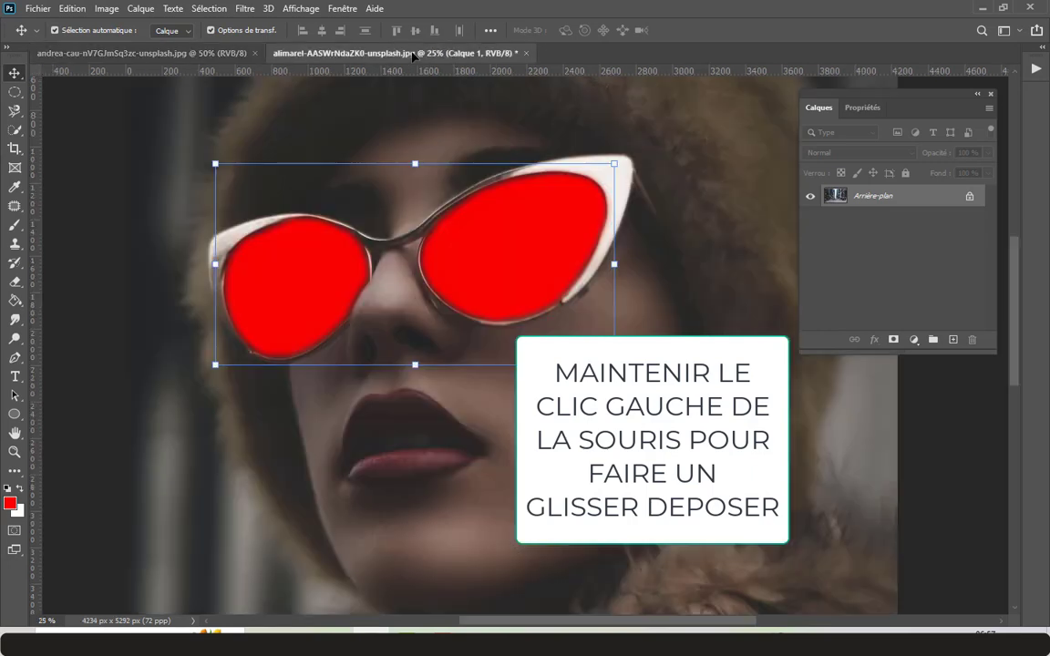
left_click_drag(408, 242, 397, 270)
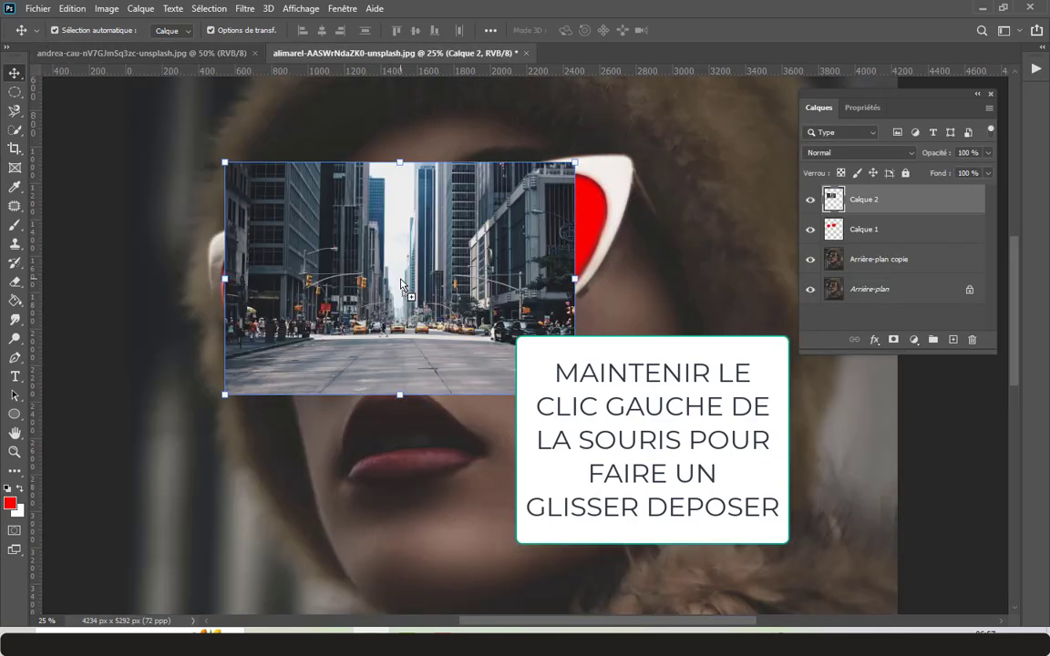
Step: Widen and heighten the city photo over the glasses and set Calque 2 opacity to 71%
left_click_drag(224, 278, 191, 278)
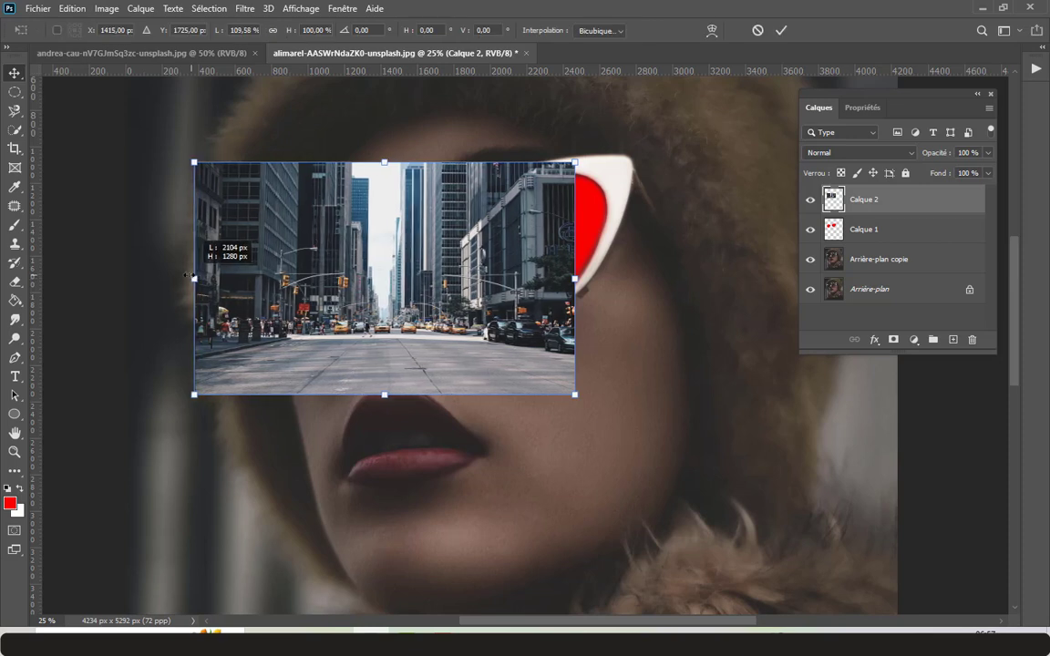
left_click_drag(574, 278, 645, 278)
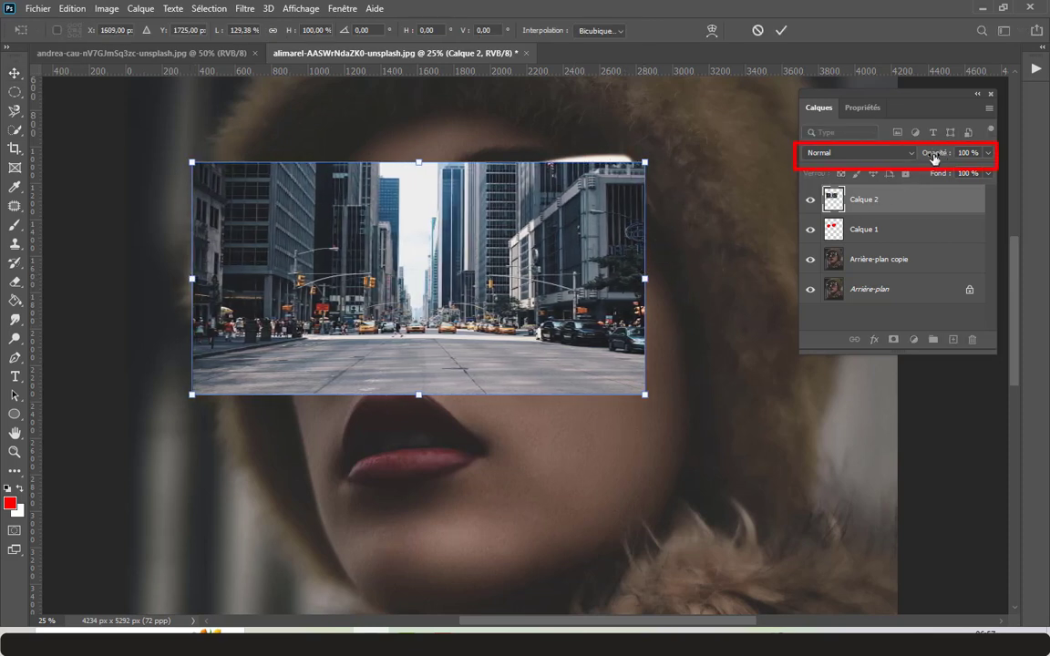
left_click_drag(933, 157, 484, 153)
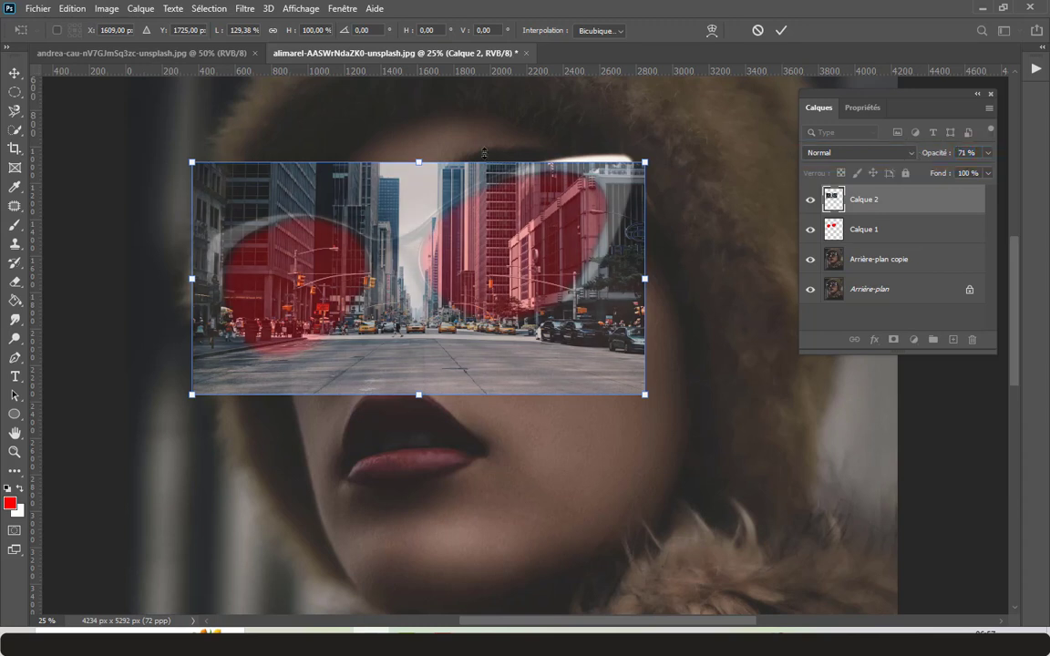
left_click_drag(418, 161, 418, 133)
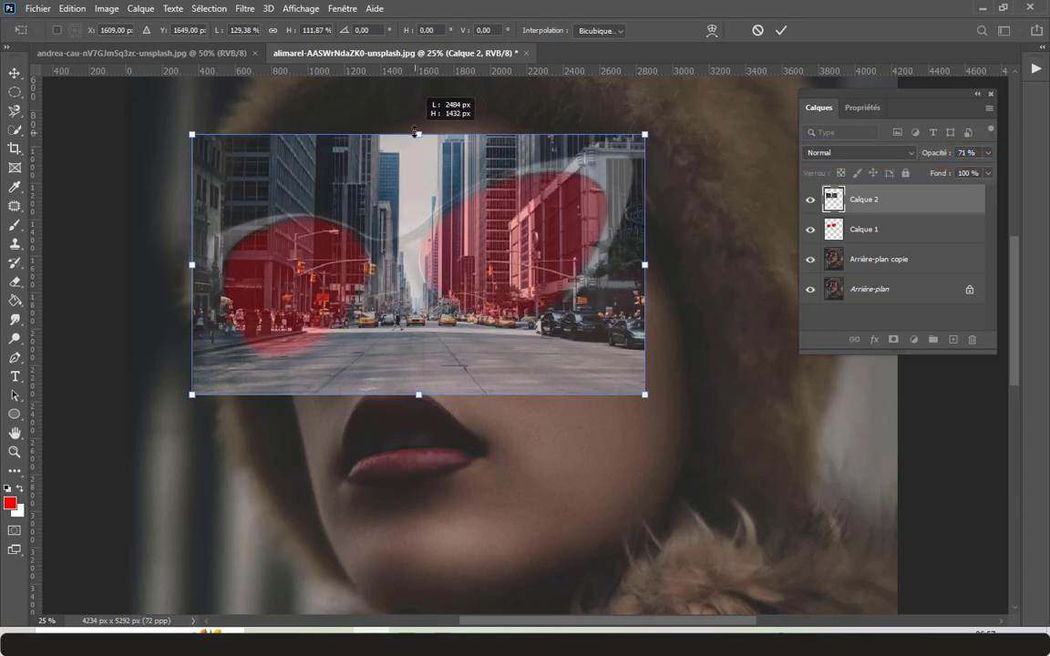
left_click_drag(430, 320, 429, 296)
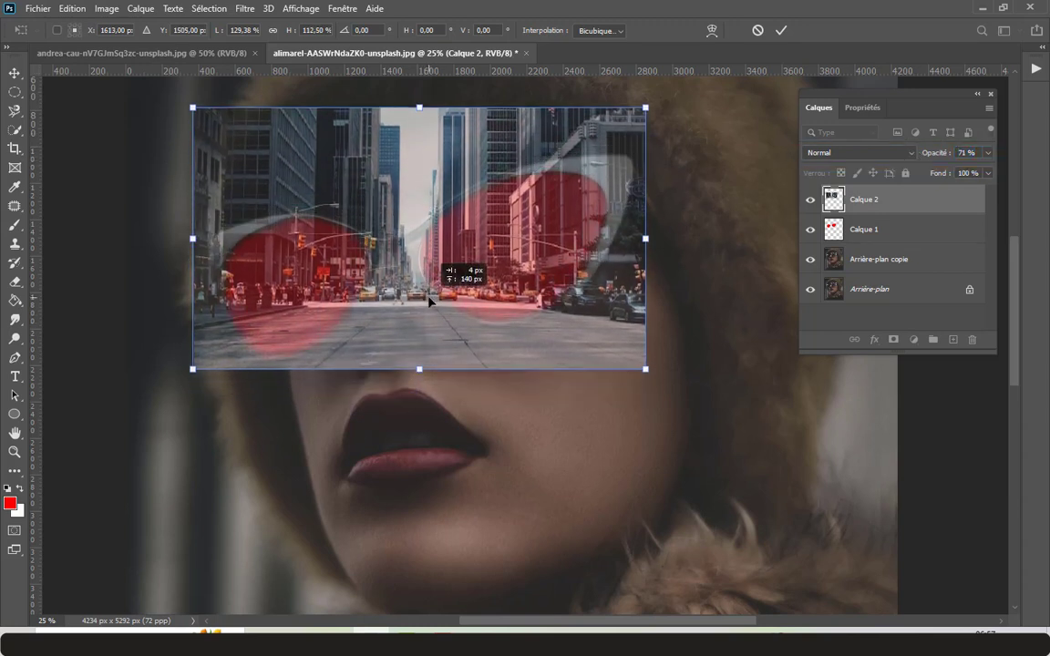
Step: Fine-tune the city photo's size and position over both lenses and commit the transform
left_click_drag(645, 239, 658, 239)
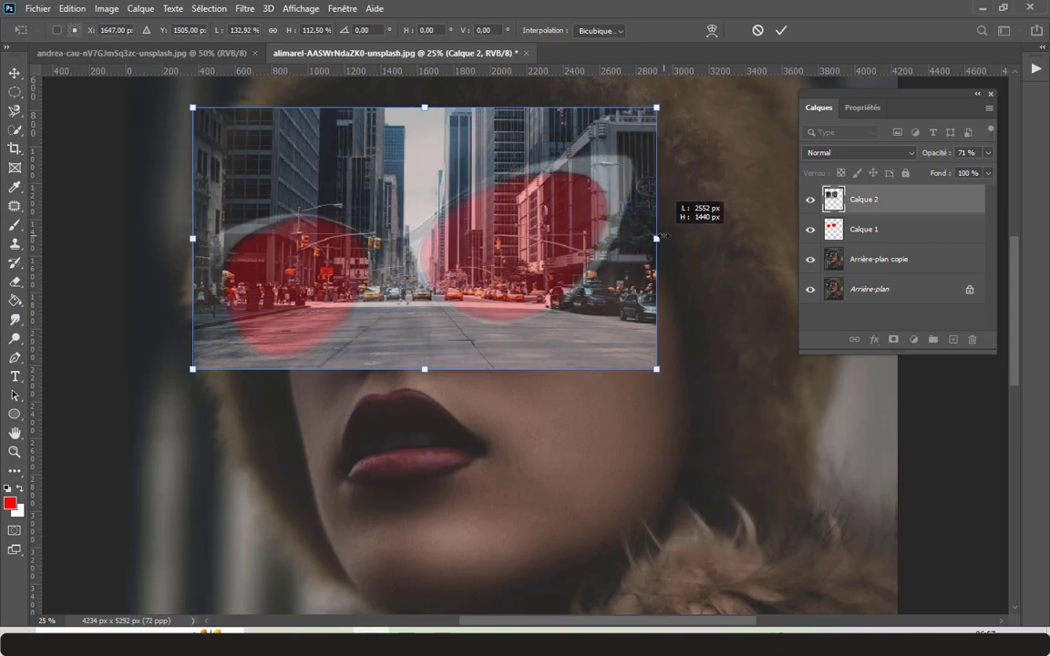
left_click_drag(428, 367, 428, 381)
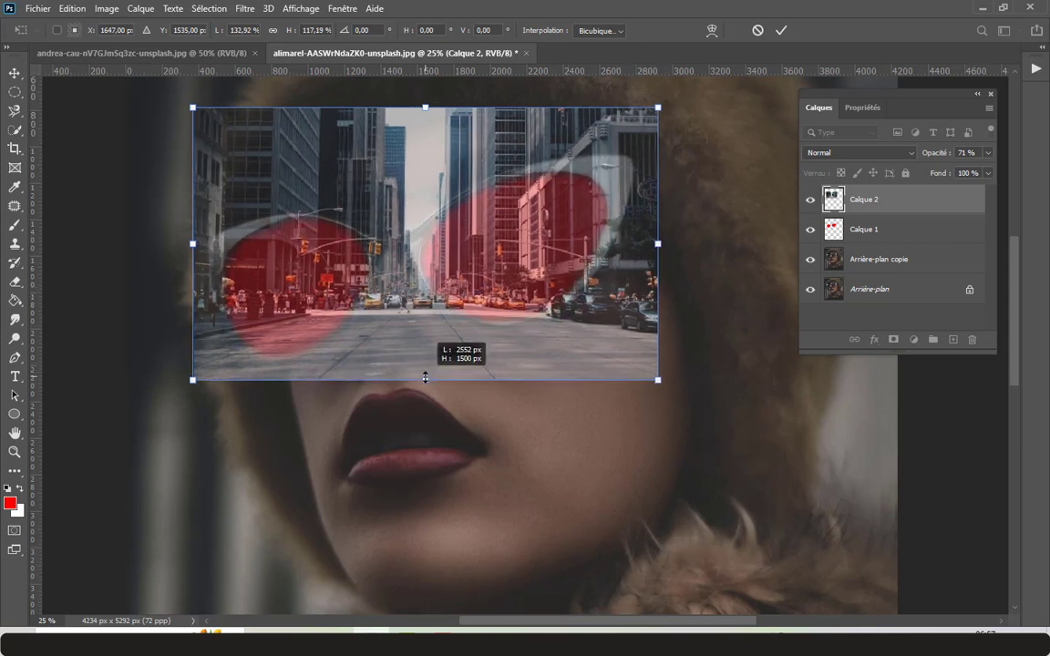
left_click_drag(478, 282, 475, 262)
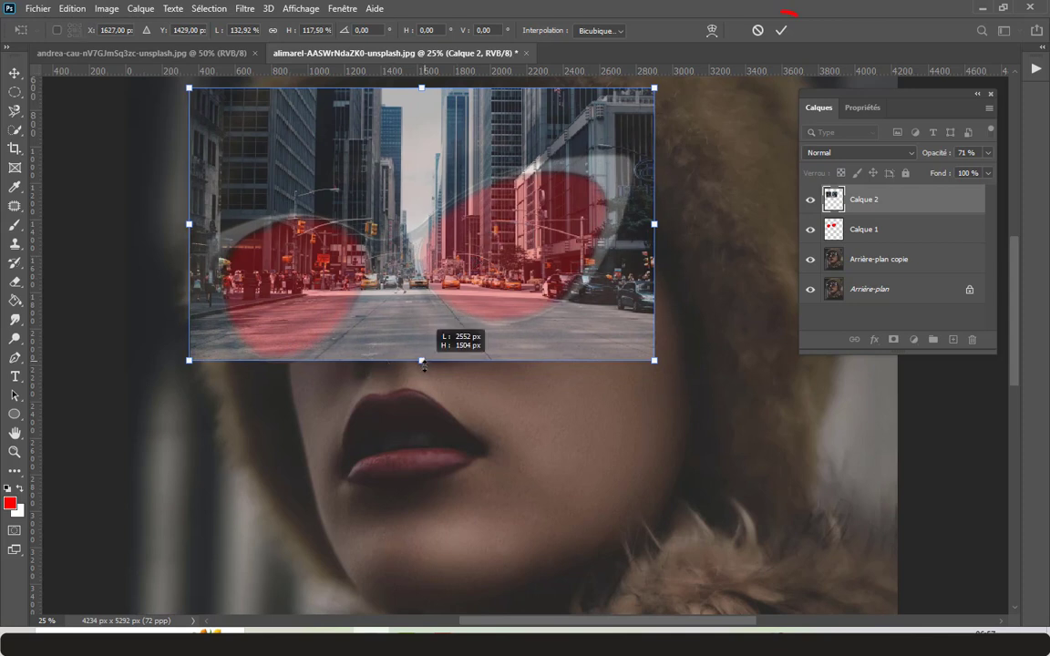
left_click_drag(420, 364, 421, 376)
left_click_drag(457, 302, 455, 296)
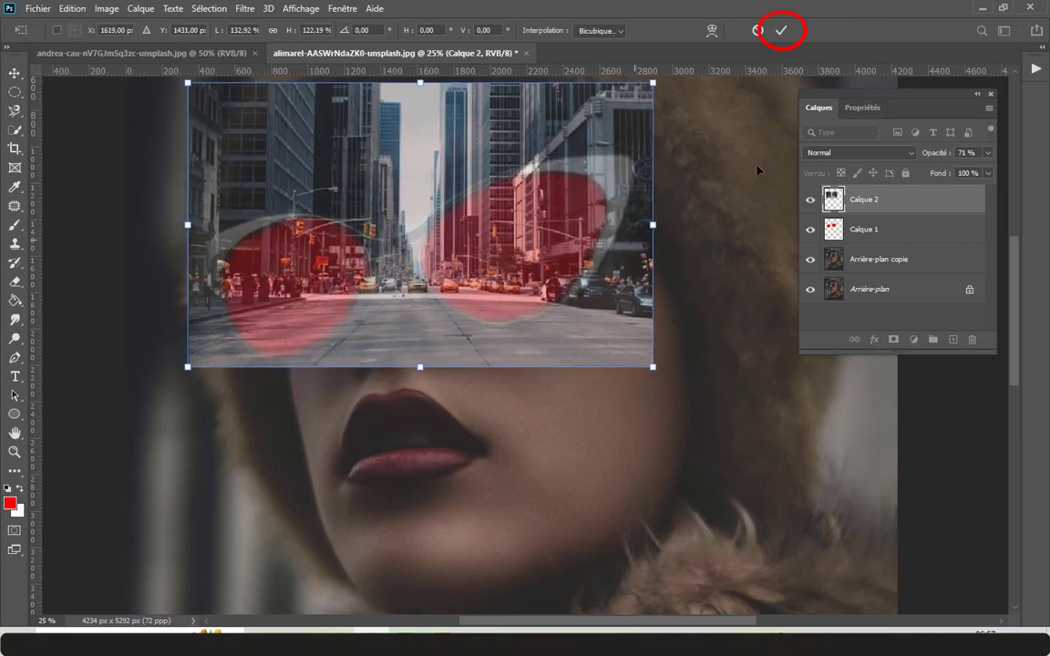
left_click(781, 30)
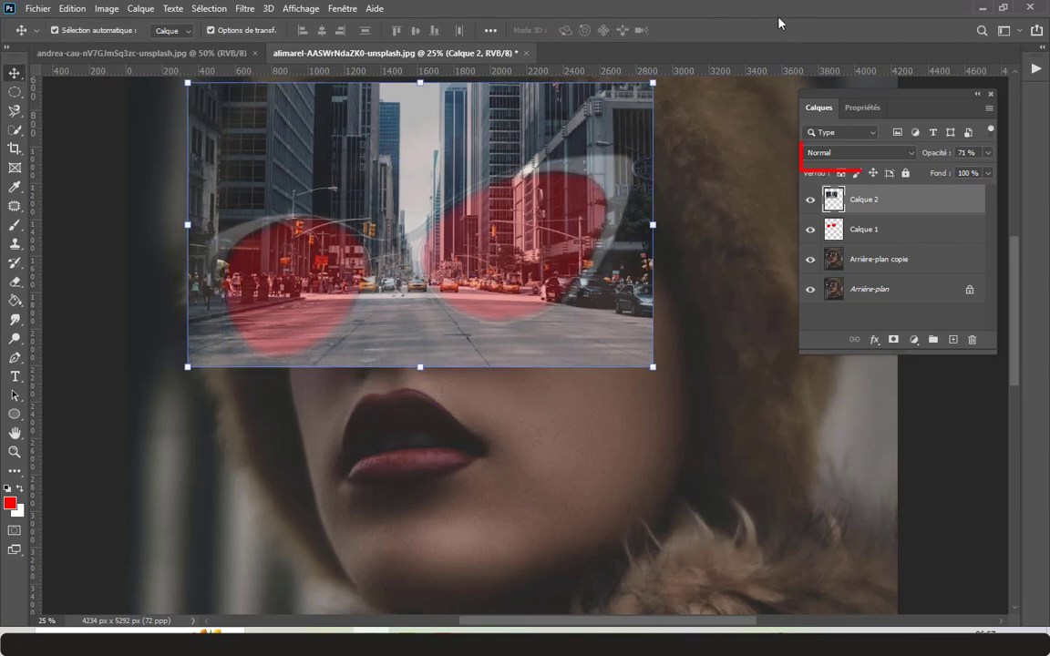
Step: Return Calque 2 to 100% opacity and apply Créer un masque d'écrêtage to clip it to Calque 1
left_click_drag(929, 154, 994, 163)
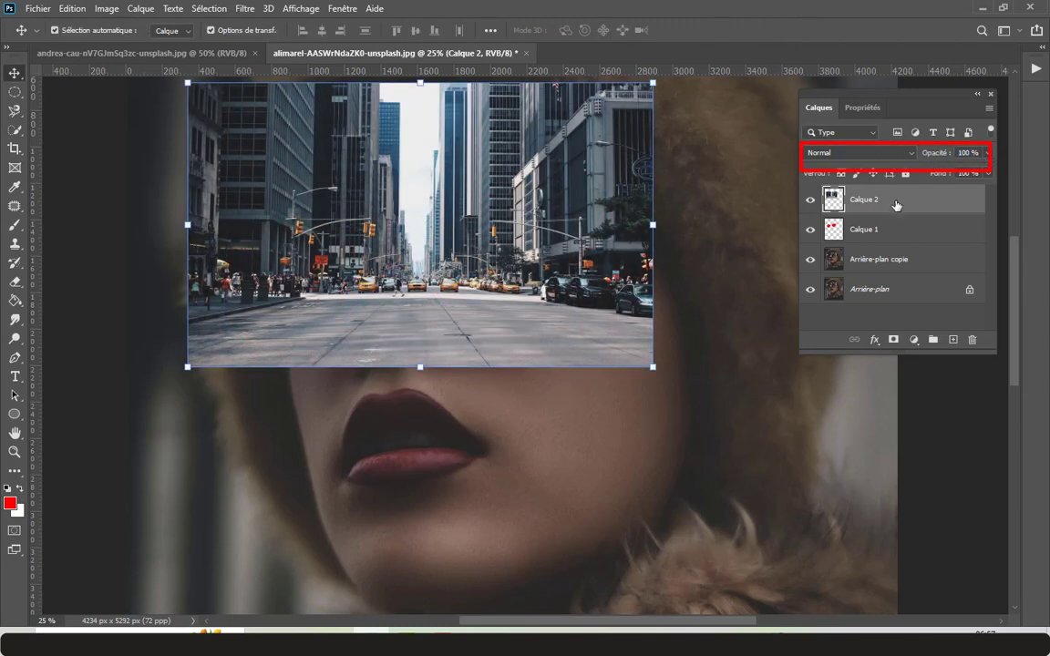
right_click(939, 205)
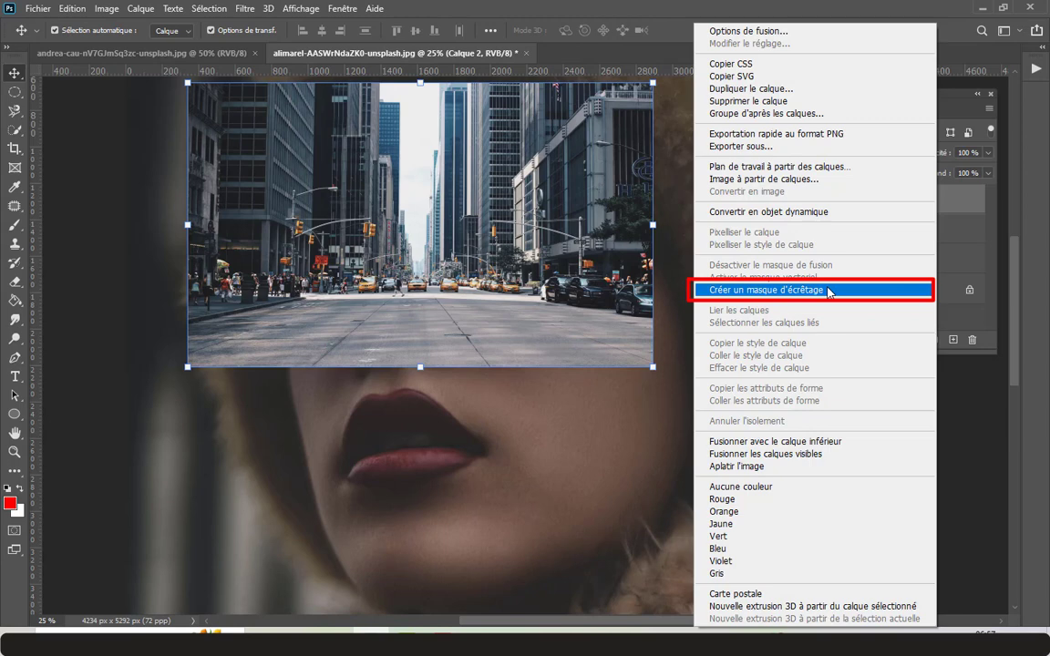
left_click(828, 292)
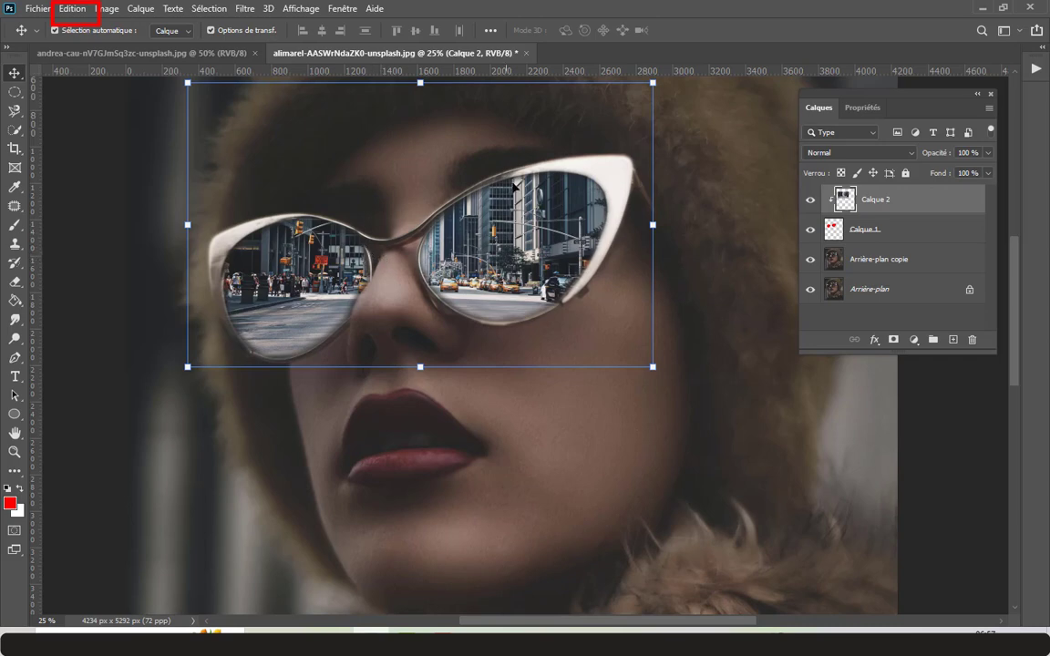
Step: Skew Calque 2 with Edition > Transformation > Inclinaison, slanting its lower-left corner outward and tilting its top edge
left_click(72, 10)
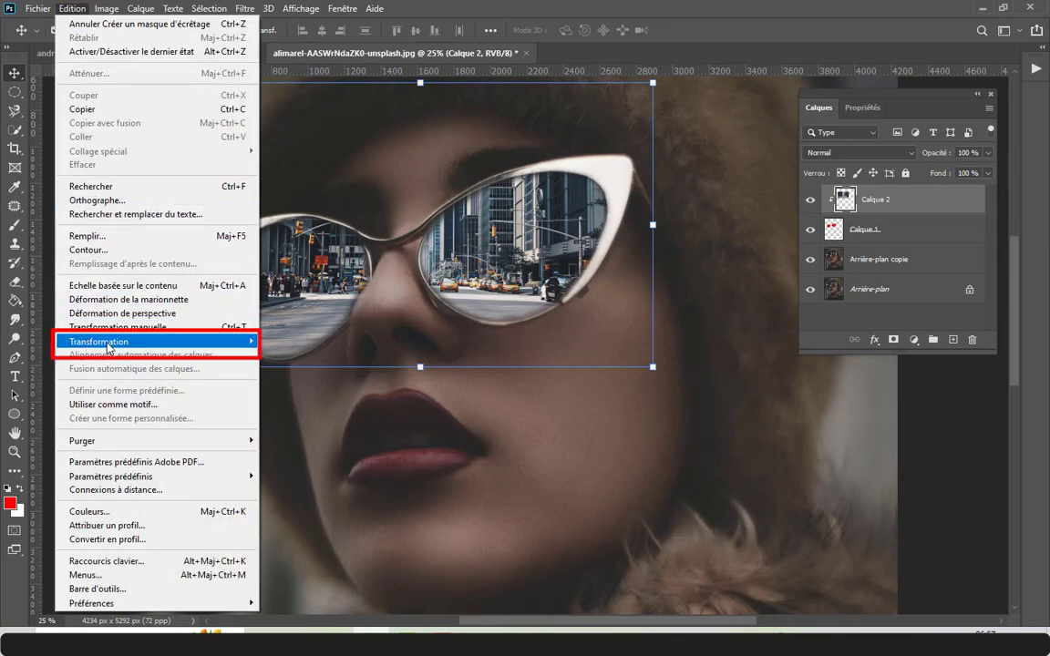
mouse_move(155, 341)
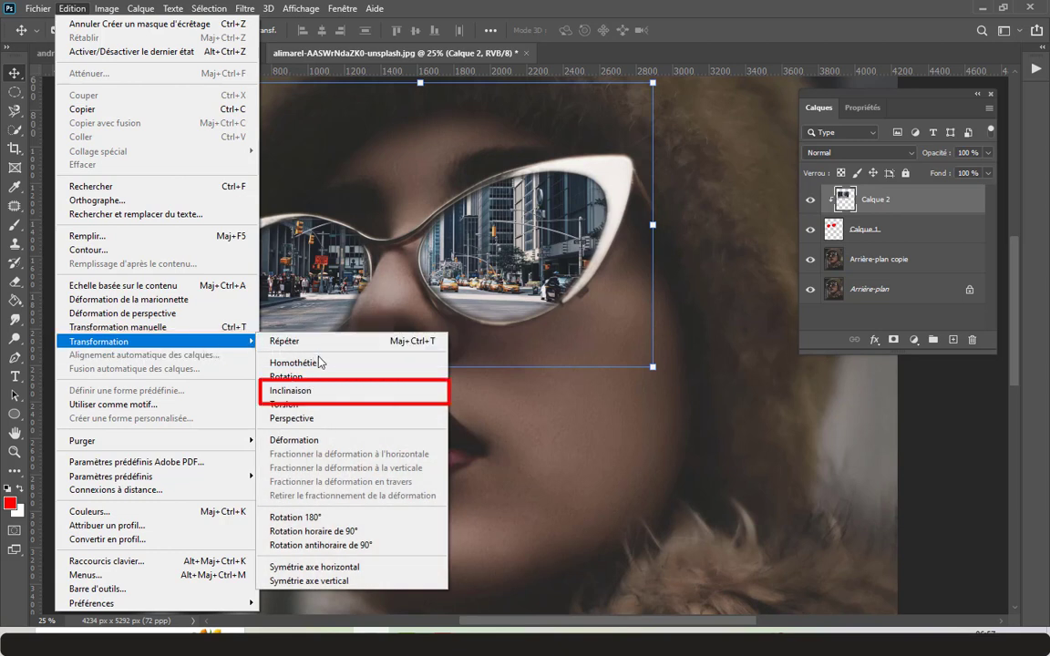
left_click(364, 401)
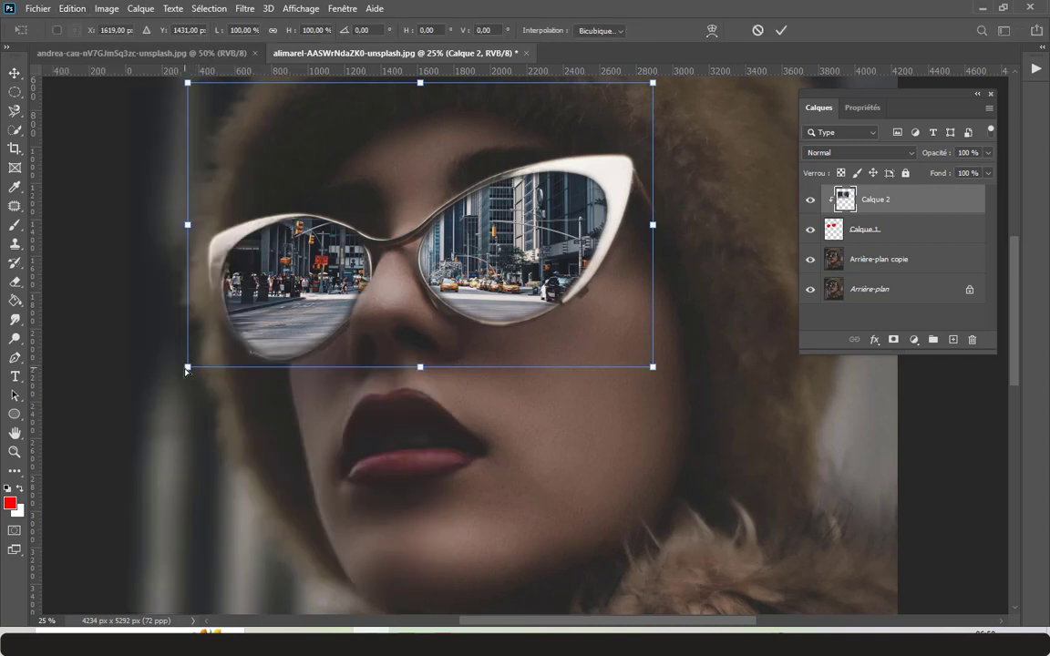
left_click_drag(187, 369, 170, 367)
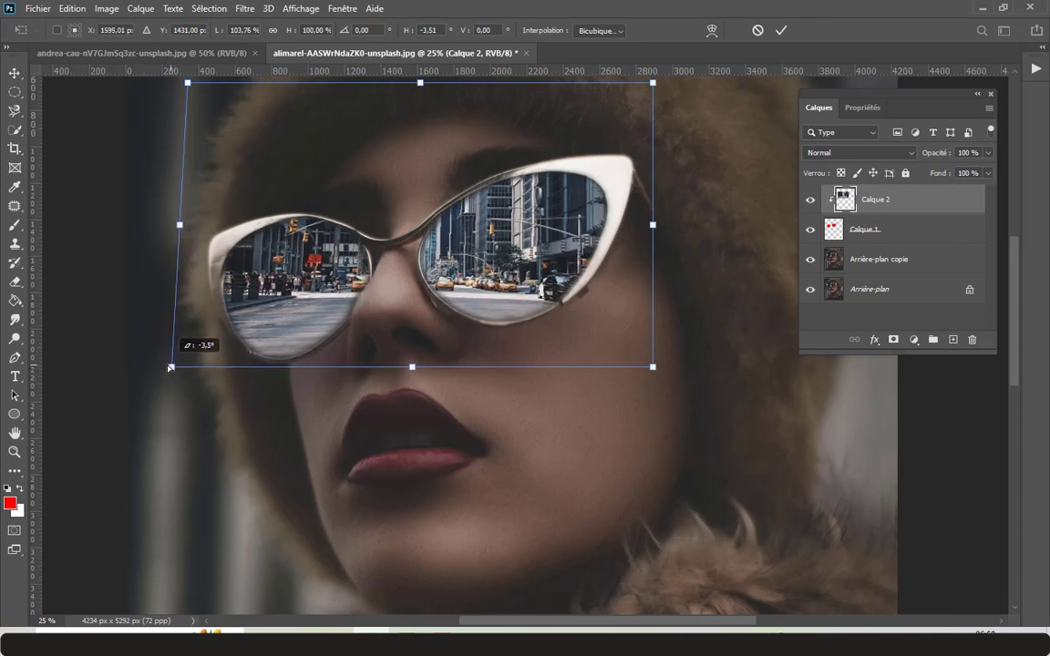
left_click_drag(170, 368, 137, 368)
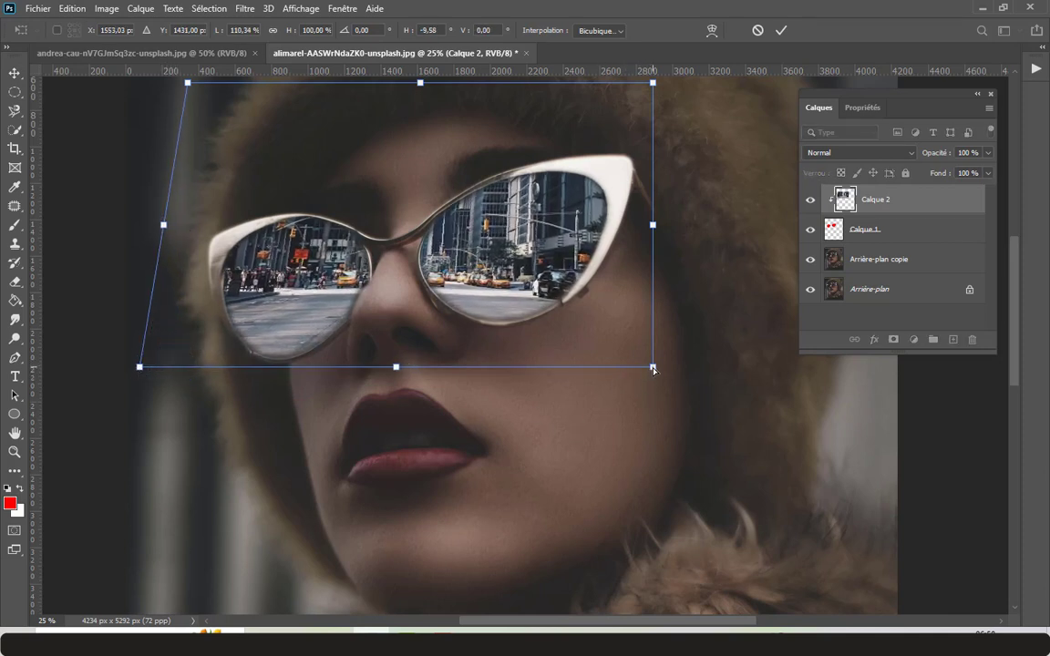
left_click_drag(652, 369, 651, 378)
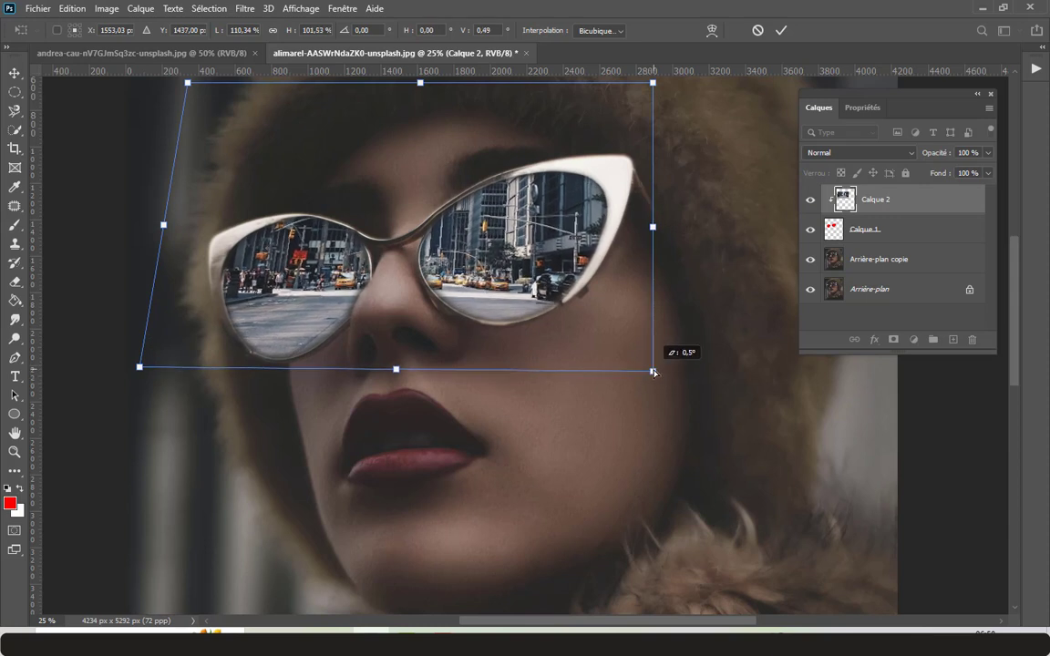
key("ctrl+z")
left_click_drag(659, 91, 624, 131)
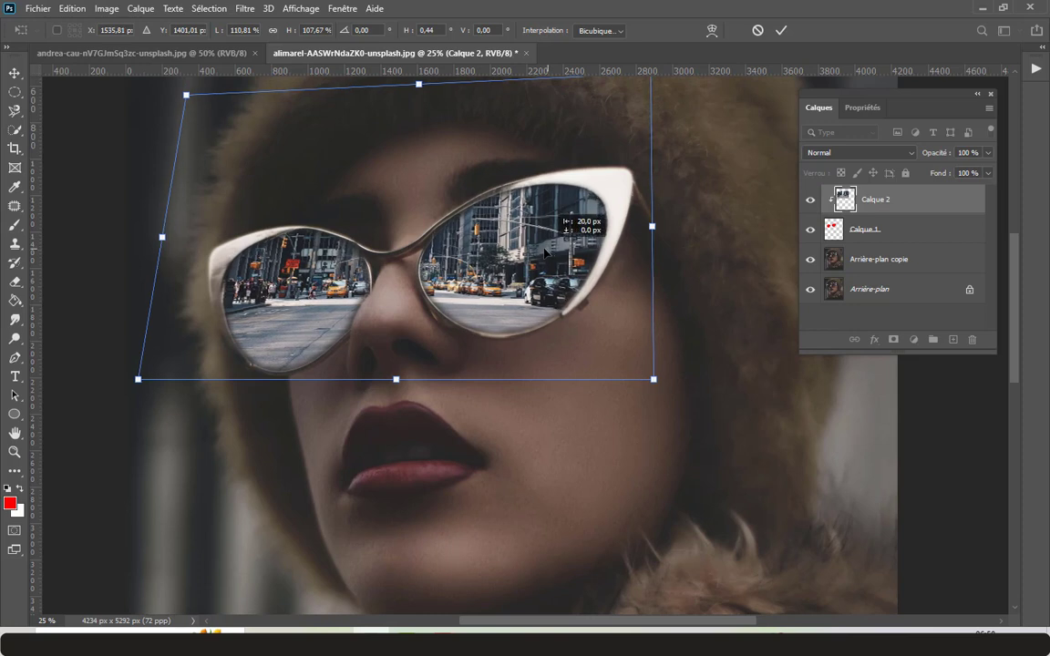
left_click_drag(549, 254, 540, 254)
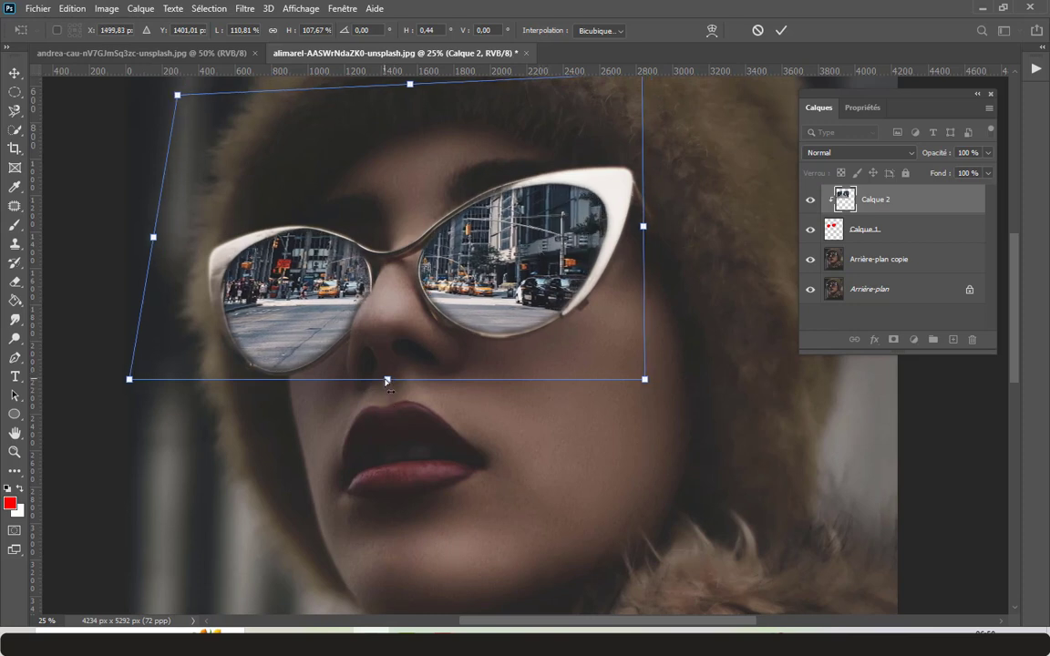
left_click_drag(387, 381, 381, 397)
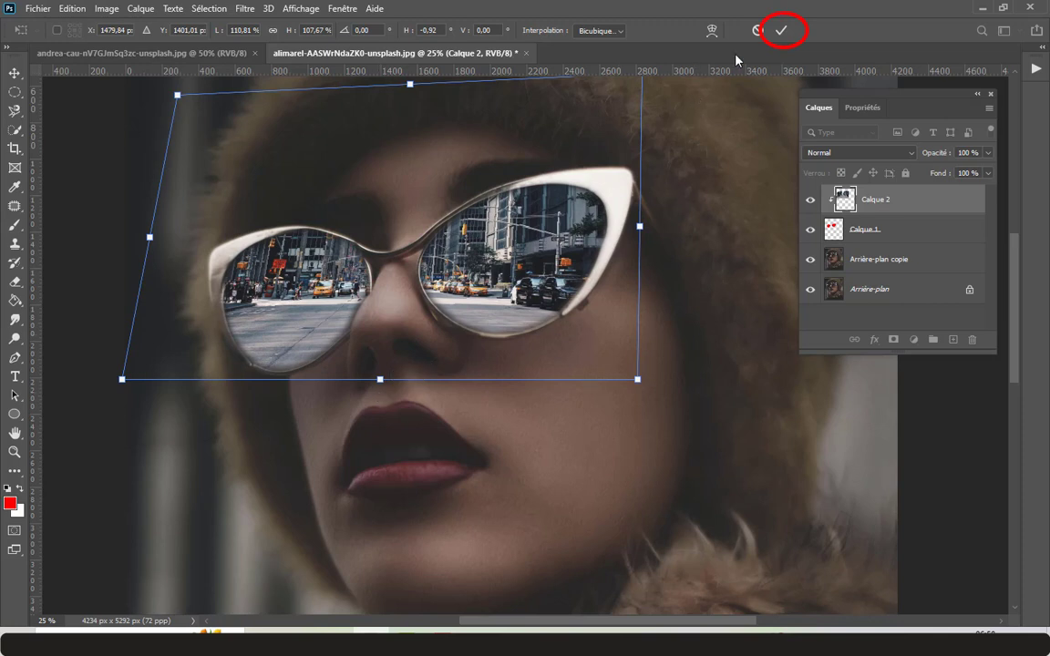
Step: Commit the skewed street reflection, fit the portrait to the screen, and open the adjustment-layer list
left_click(781, 31)
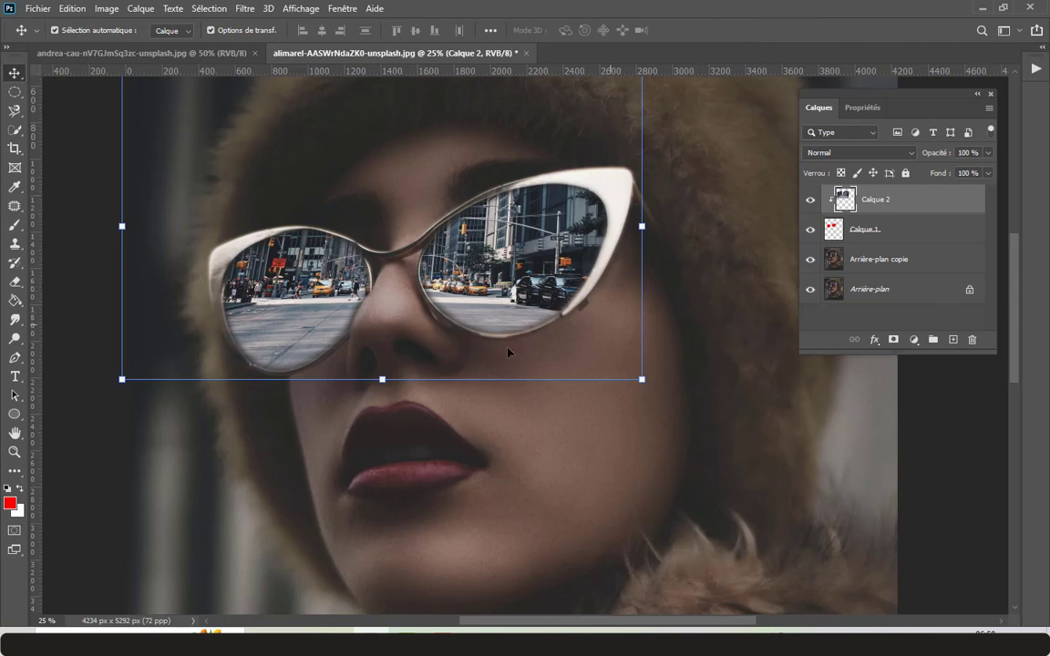
left_click(14, 452)
right_click(383, 386)
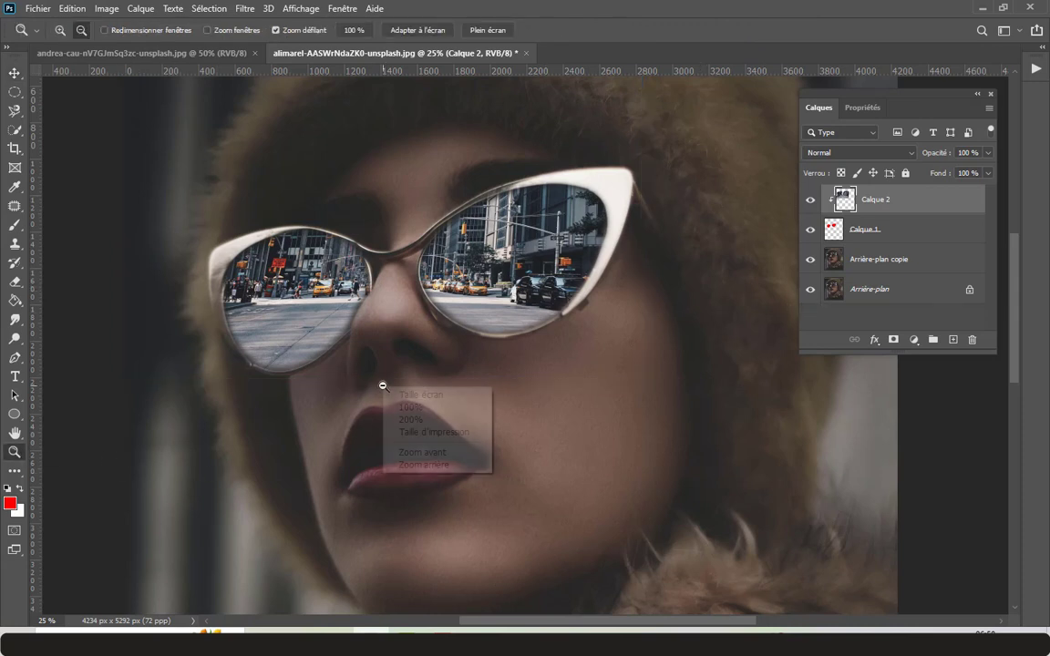
left_click(450, 395)
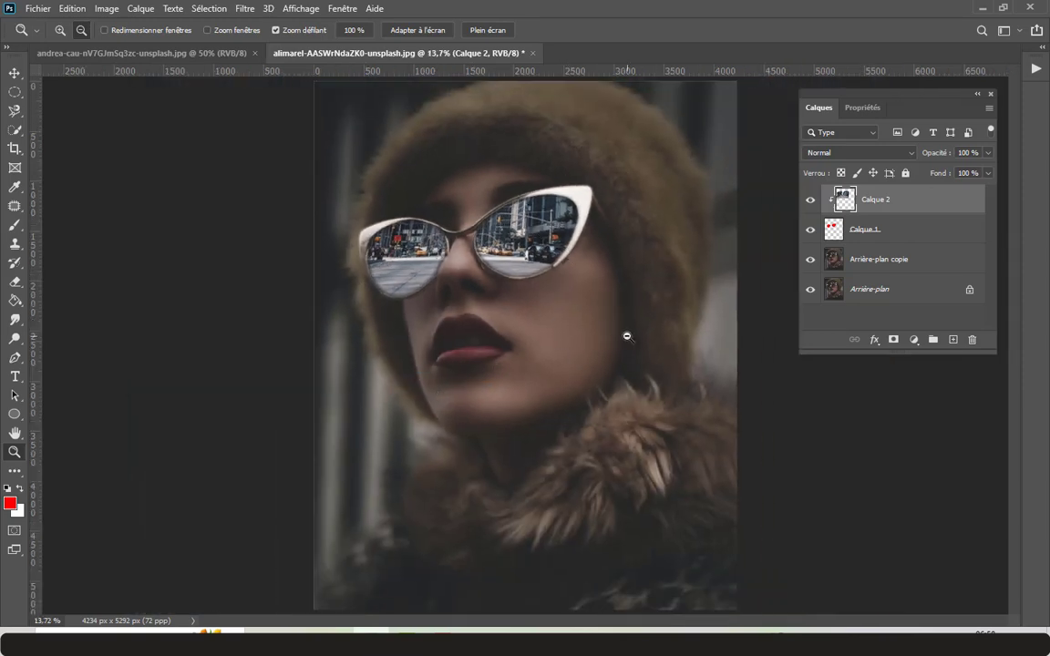
left_click(915, 340)
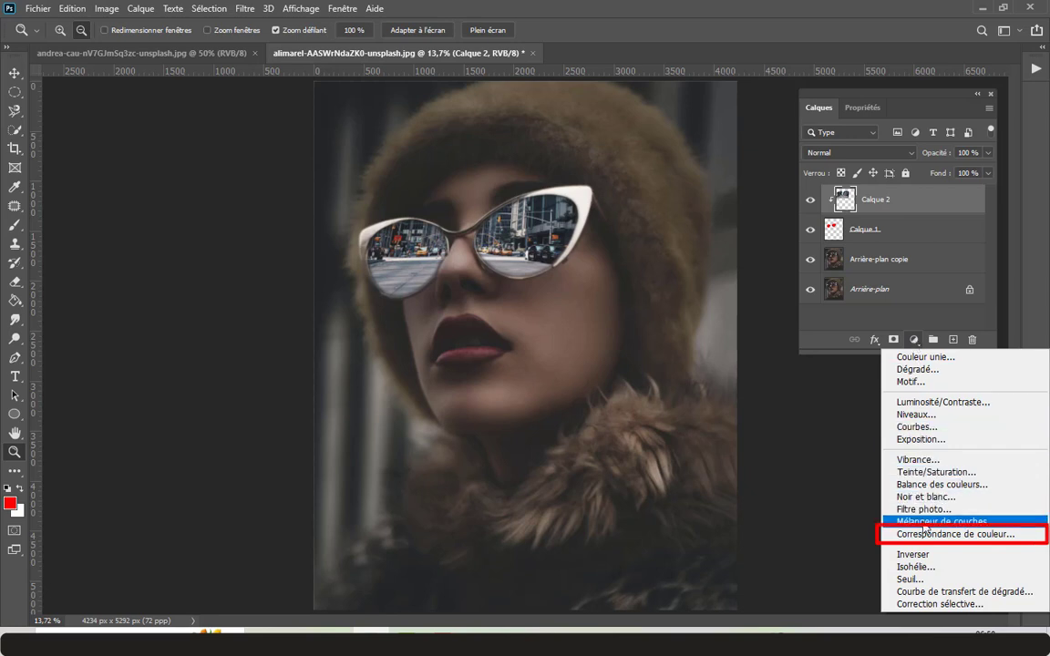
Step: Add an EdgyAmber.3DL color lookup layer clipped to Calque 2 at 27% opacity
left_click(990, 535)
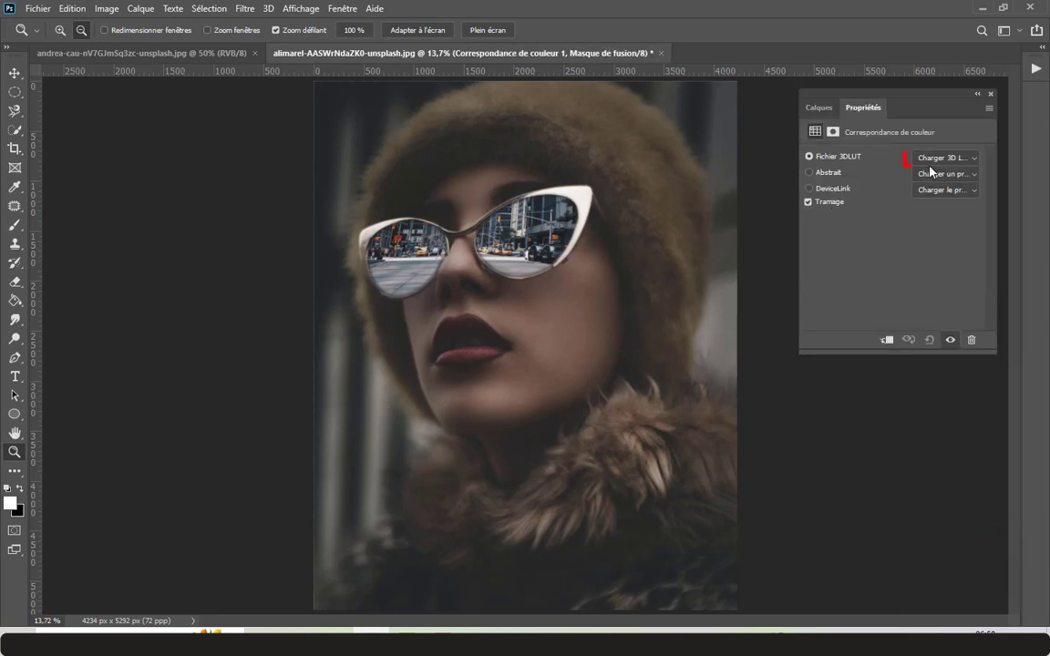
left_click(961, 163)
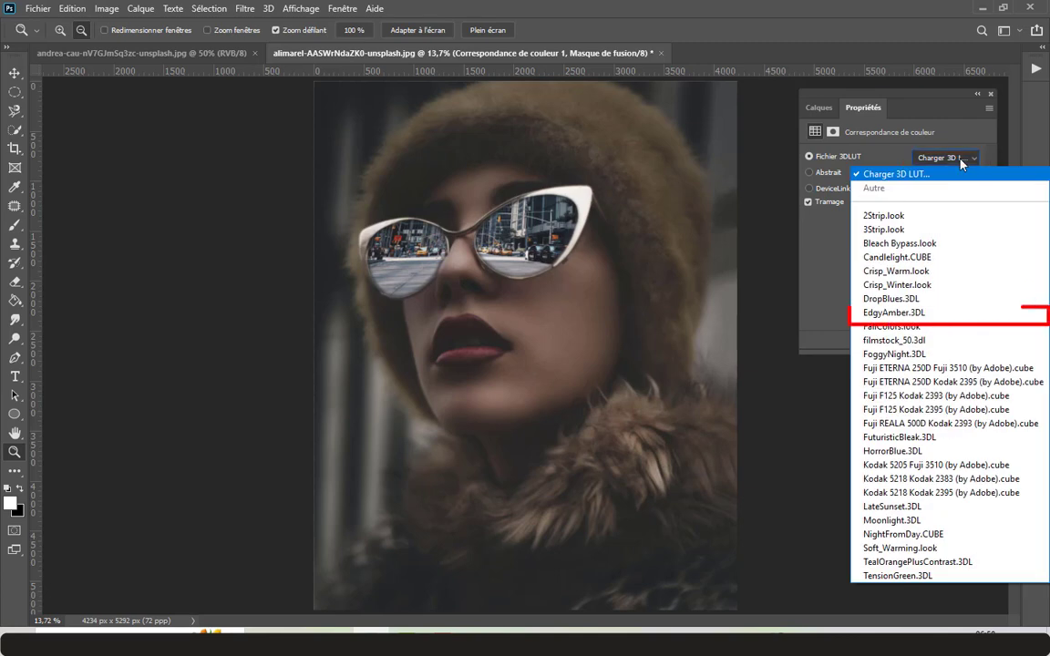
left_click(934, 316)
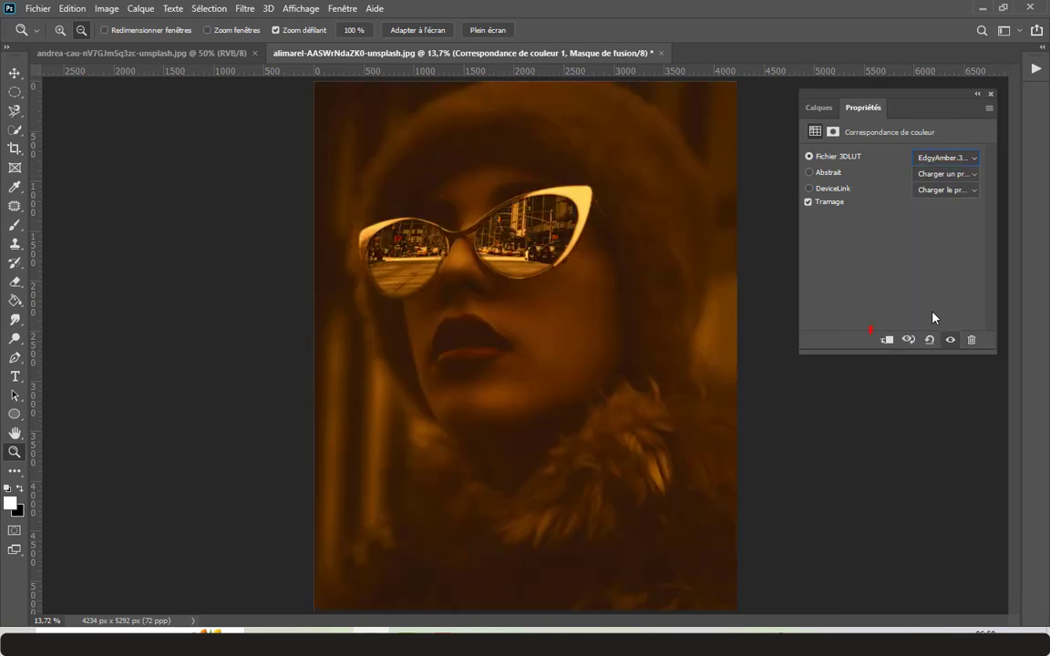
left_click(888, 341)
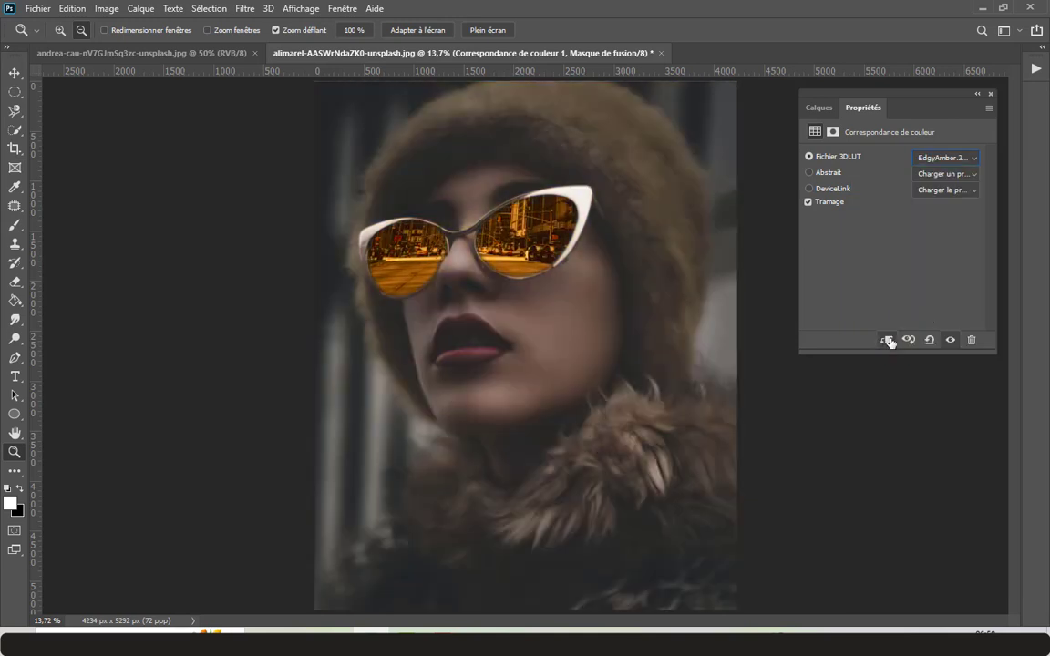
left_click(819, 107)
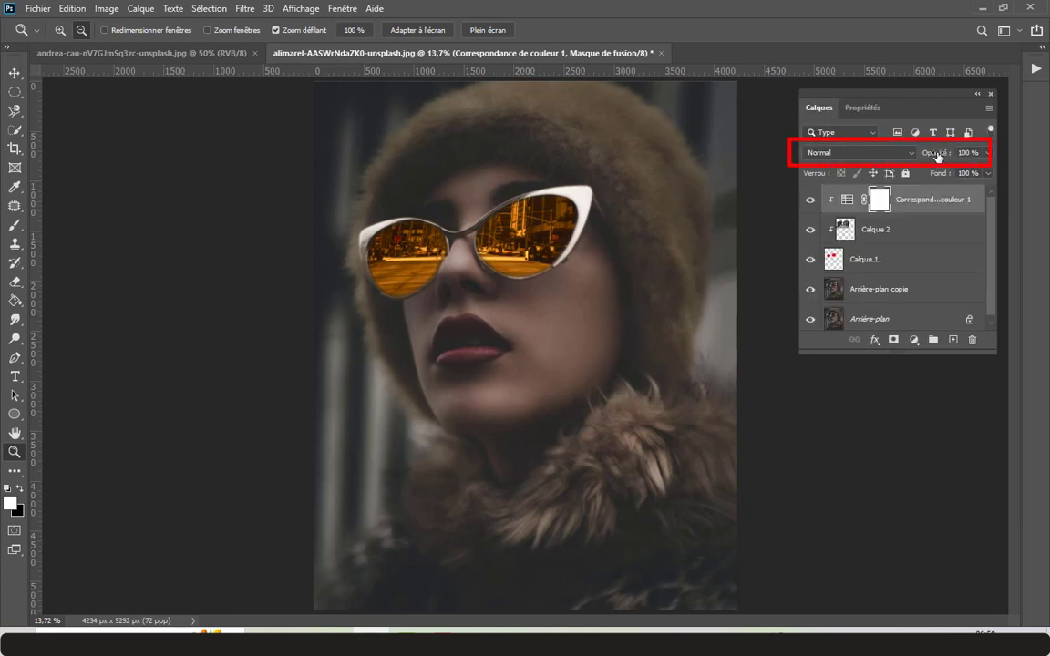
left_click_drag(938, 156, 887, 157)
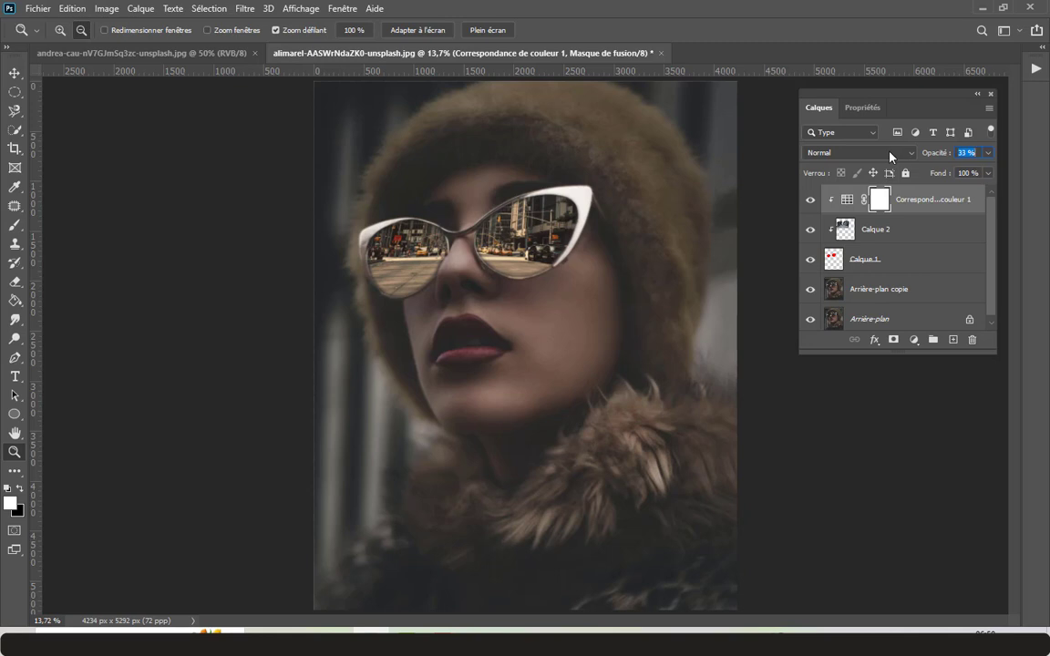
key("Return")
Step: Scale Calque 2's reflection to about 143% height and 112% width and commit it
left_click(849, 233)
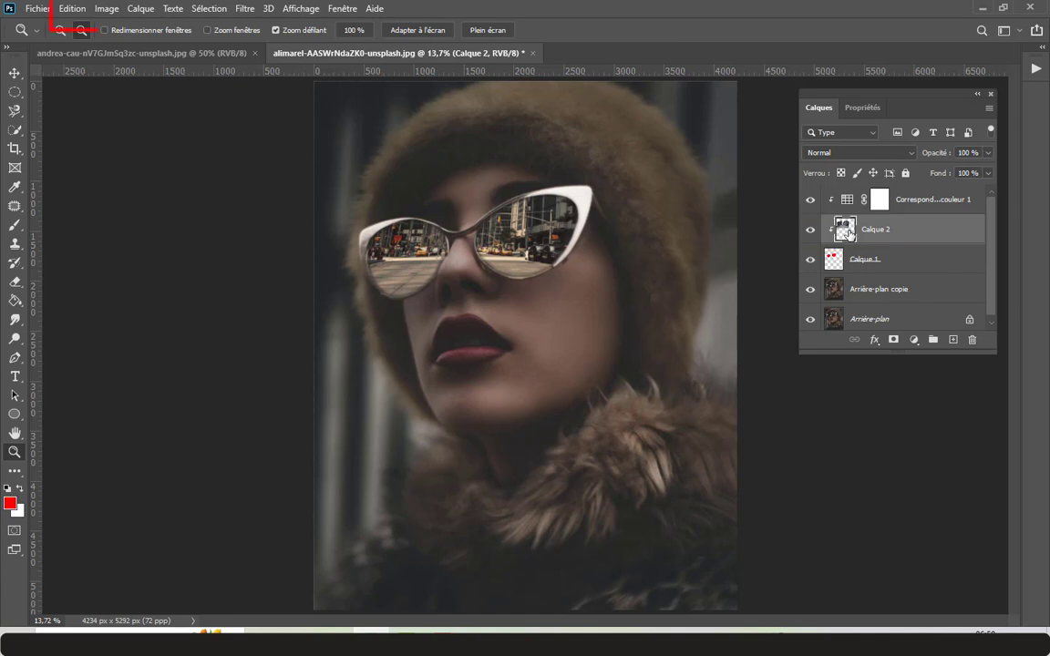
left_click(72, 8)
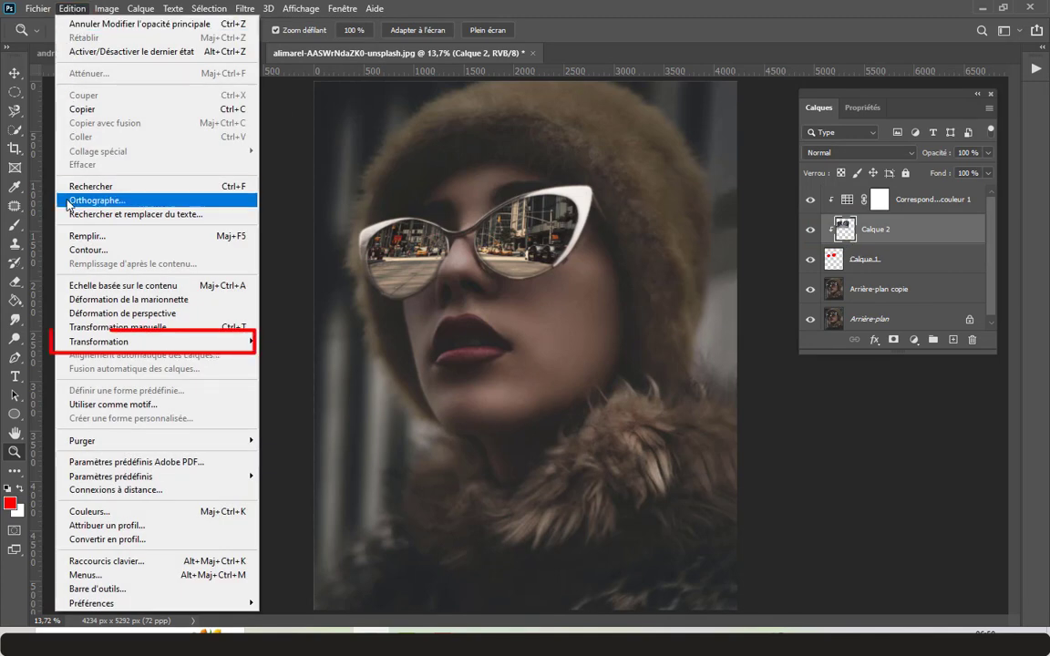
mouse_move(155, 341)
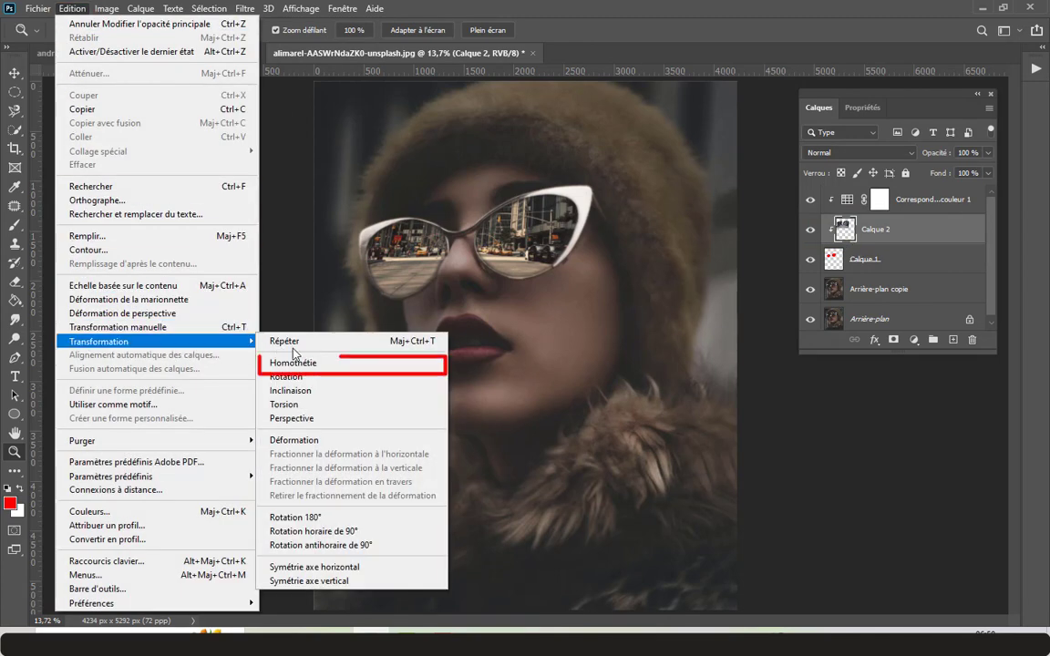
left_click(325, 368)
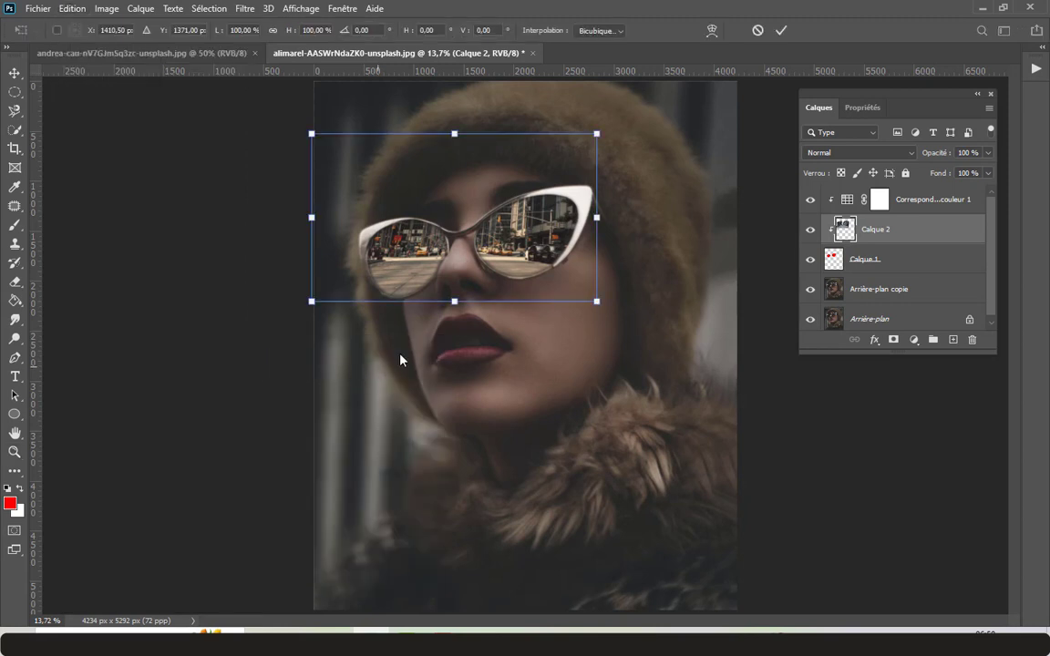
left_click_drag(454, 302, 454, 324)
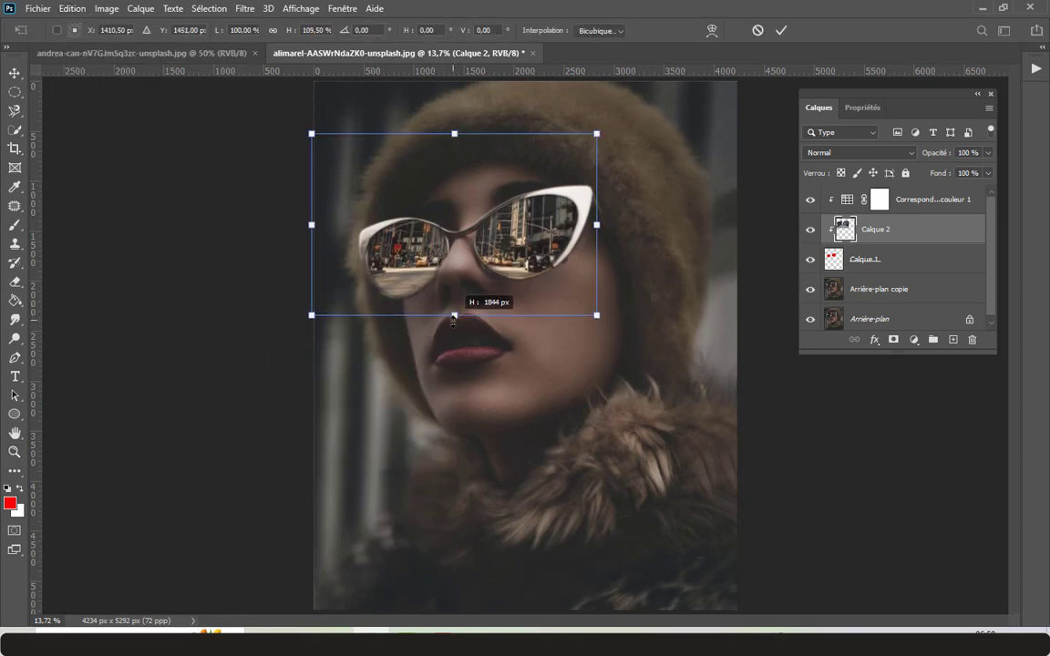
left_click_drag(454, 134, 450, 80)
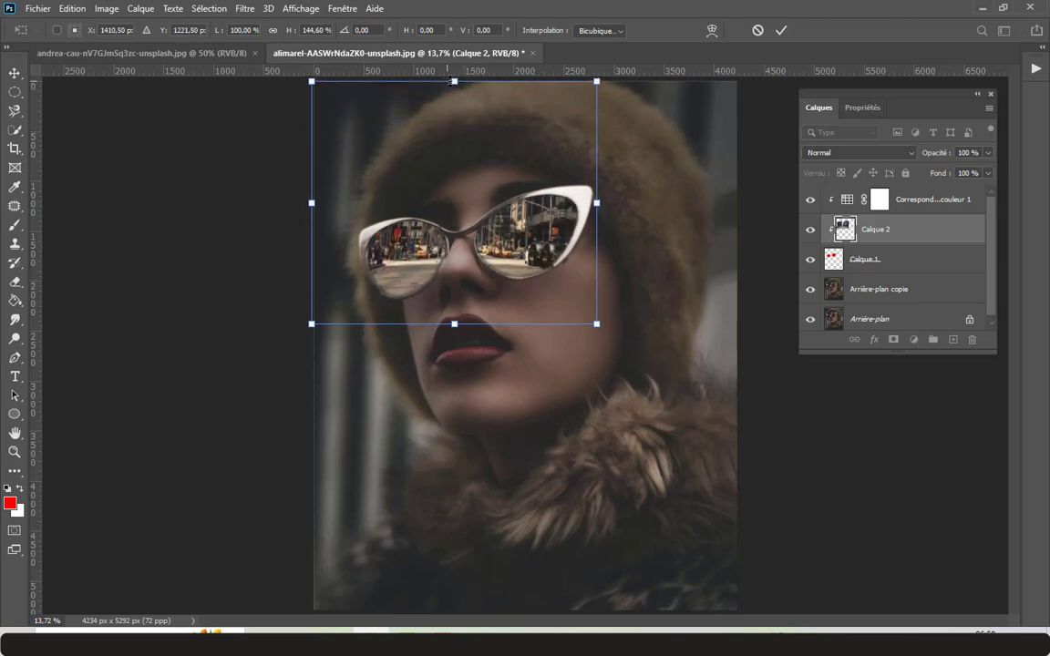
left_click_drag(598, 197, 611, 201)
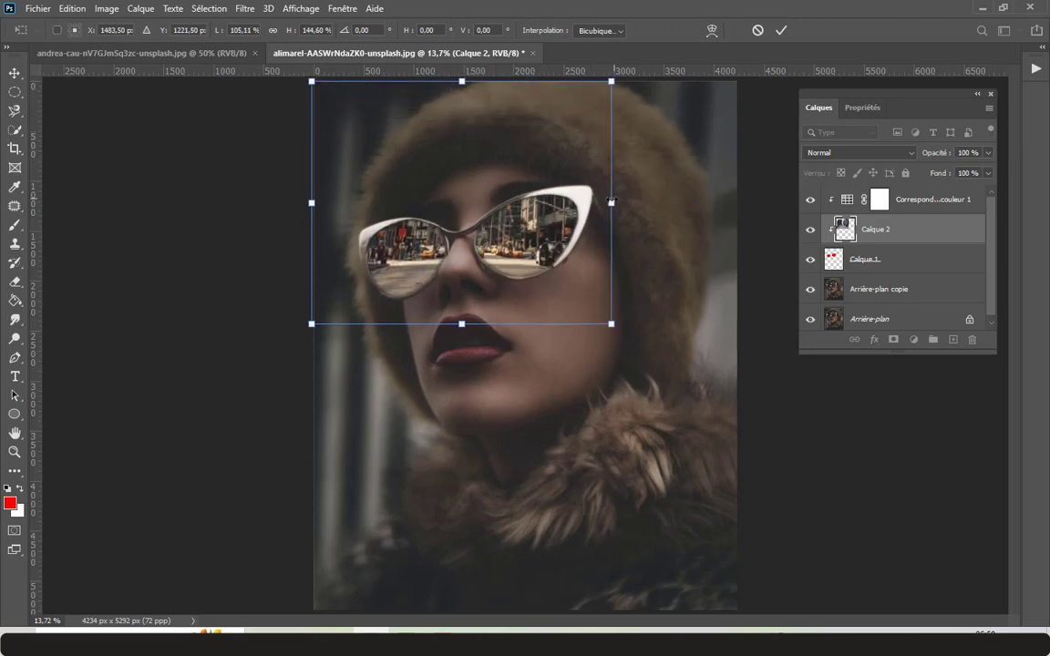
left_click_drag(312, 202, 292, 202)
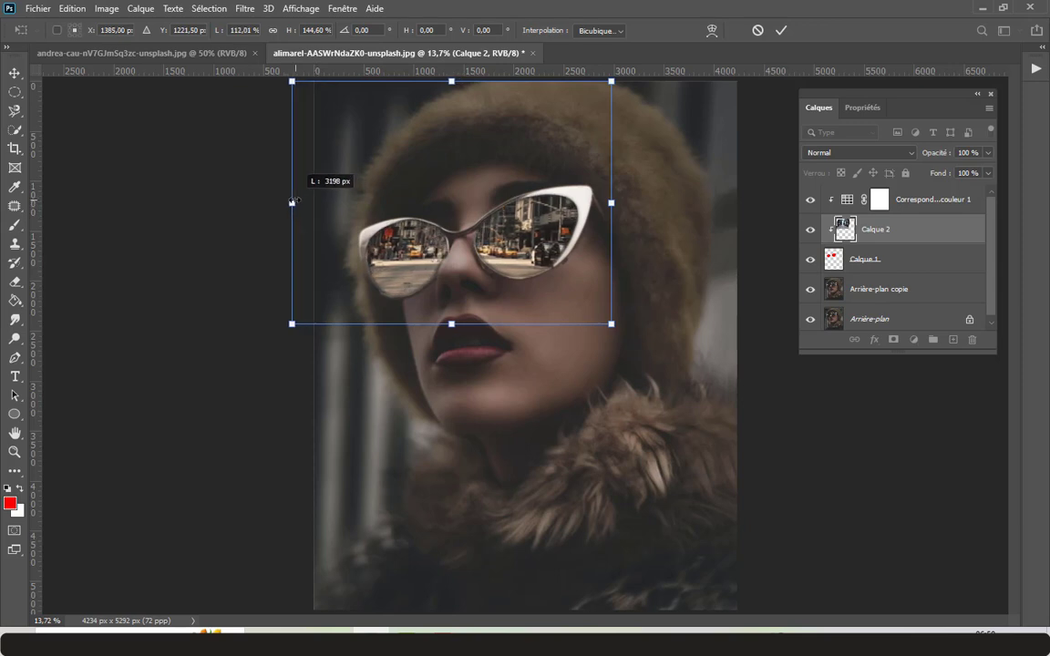
left_click_drag(451, 323, 452, 321)
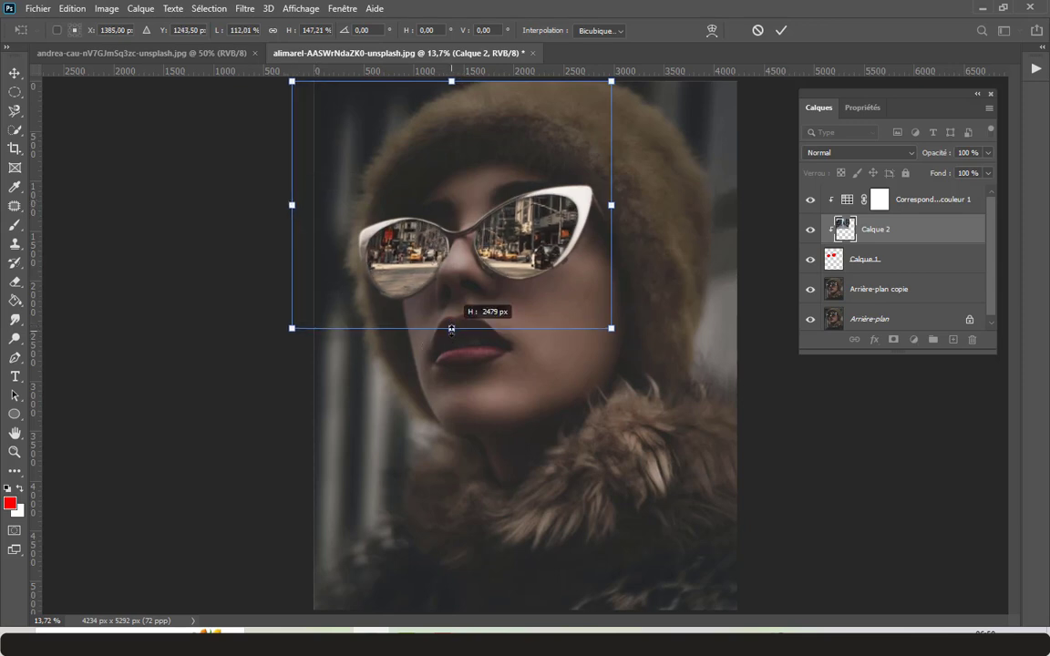
left_click(781, 30)
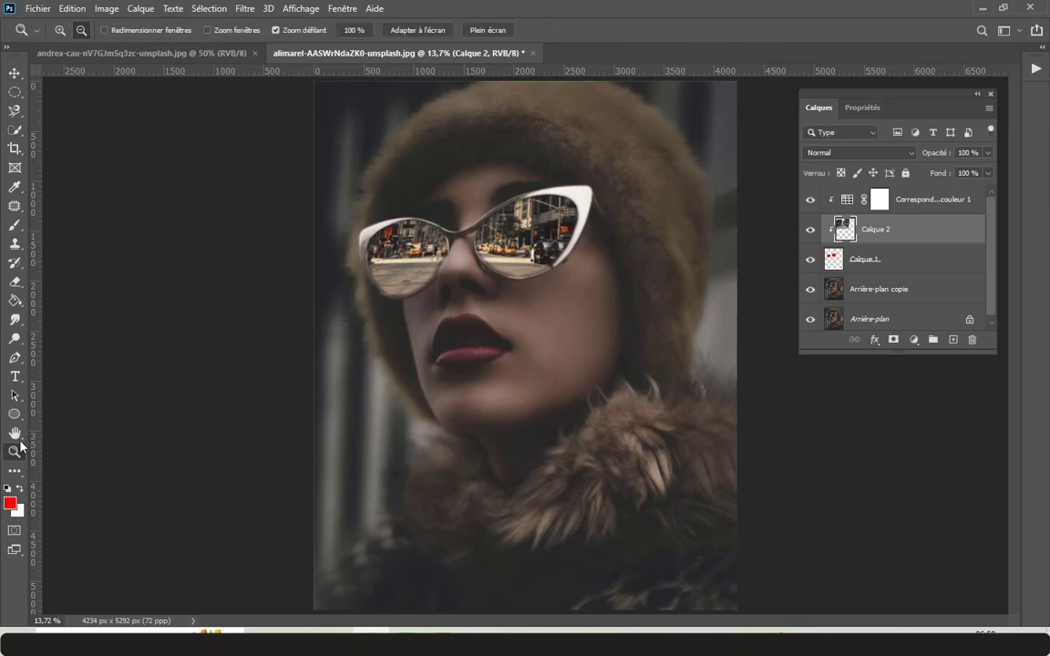
Step: Shift Calque 2's reflection about 270 px sideways and 96 px vertically in the lenses, then select Arrière-plan copie
left_click(60, 30)
left_click(419, 207)
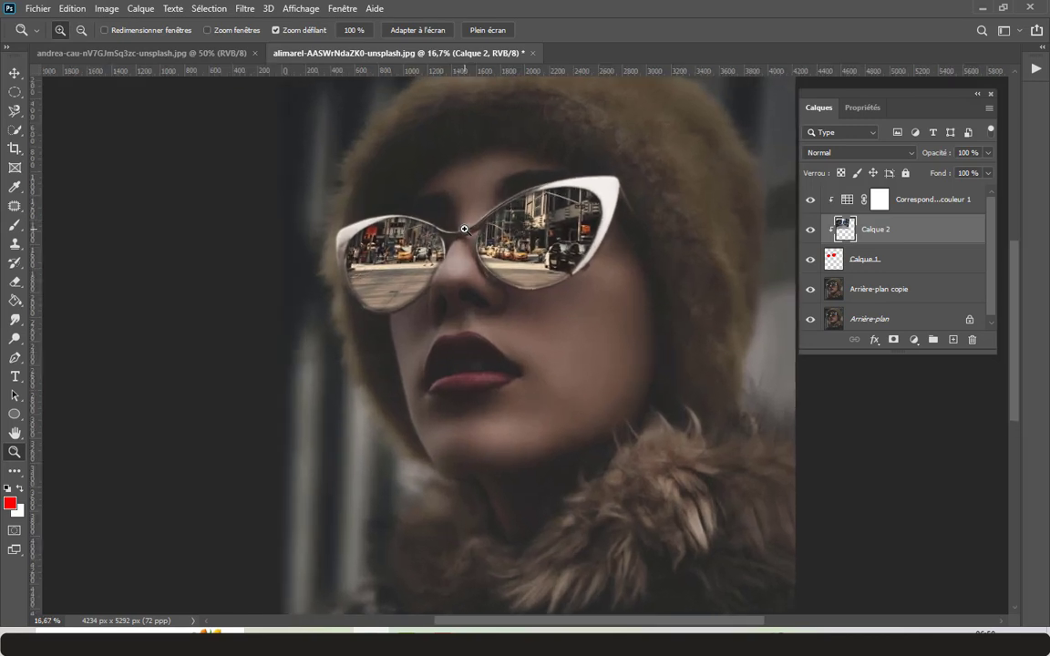
left_click(464, 229)
left_click(464, 228)
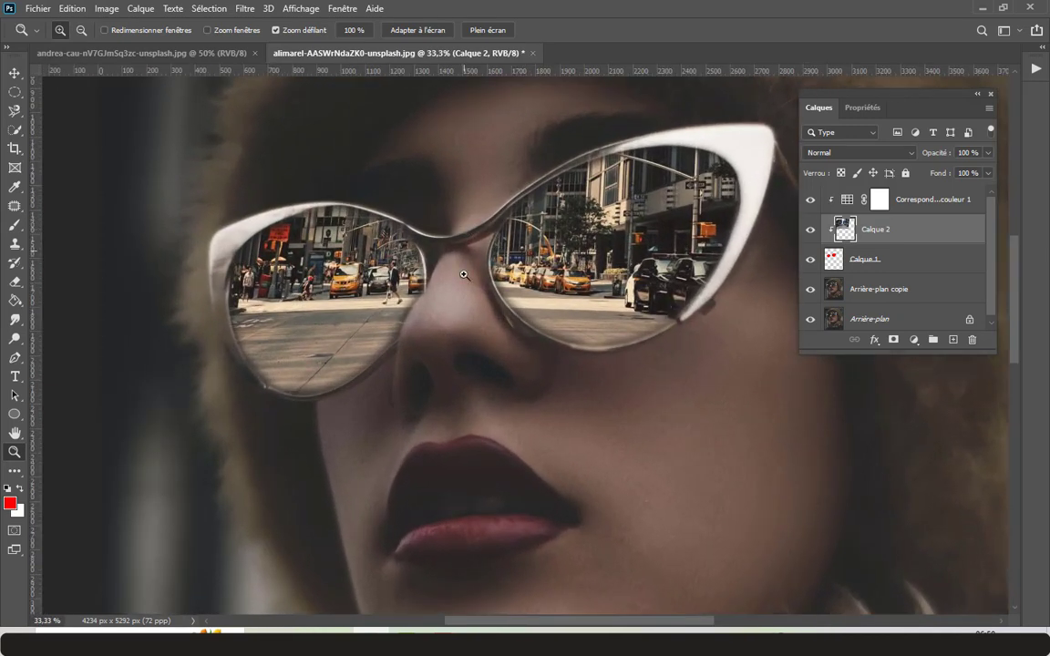
left_click(15, 73)
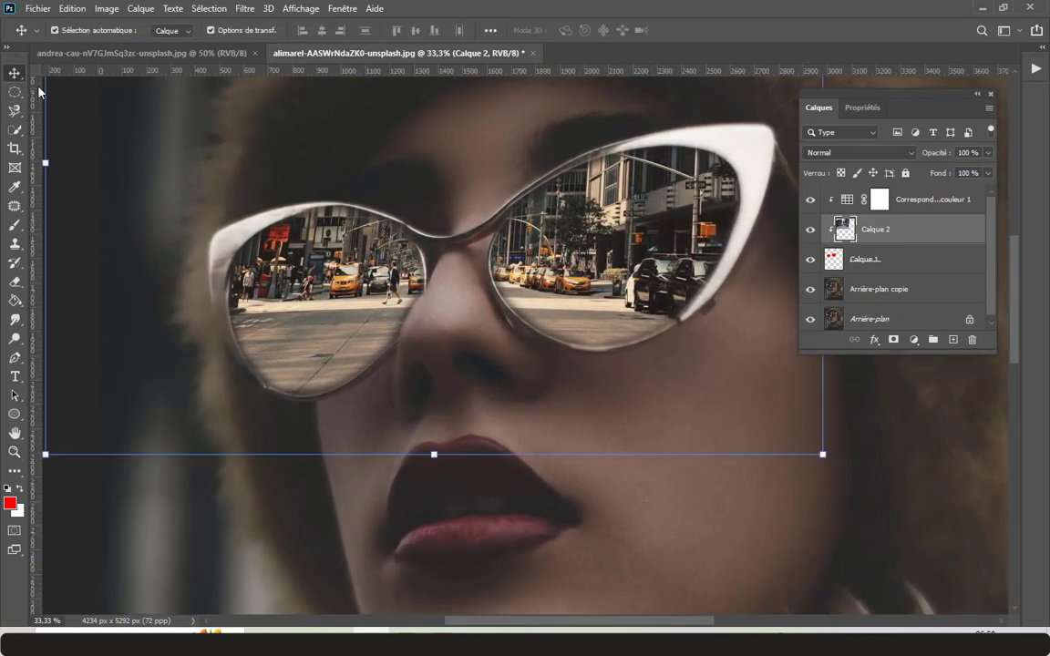
left_click_drag(629, 267, 570, 244)
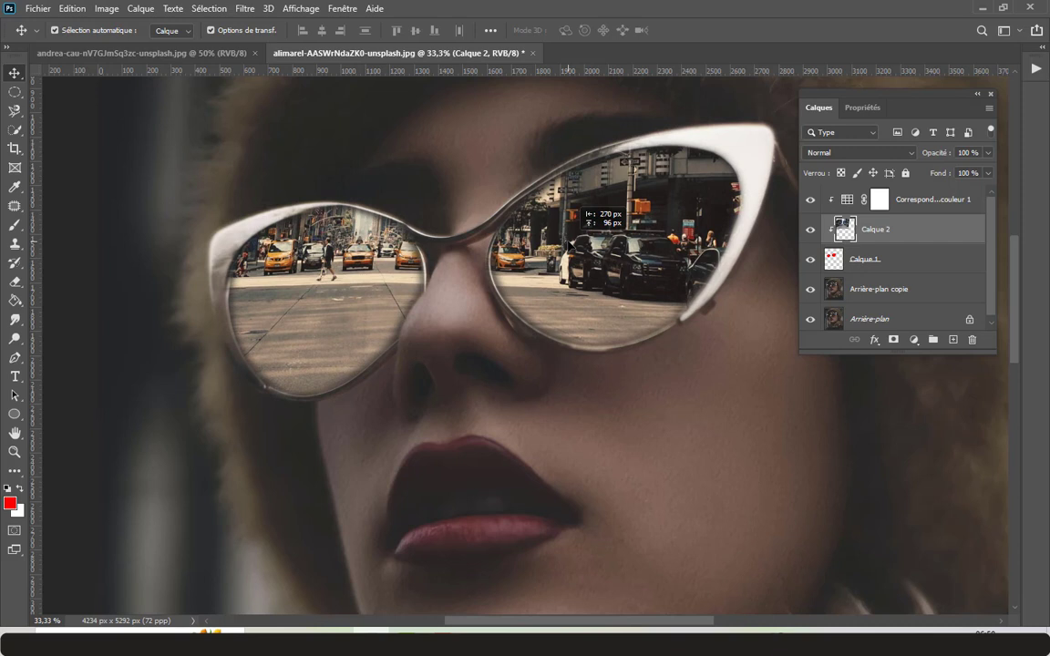
left_click_drag(570, 243, 570, 245)
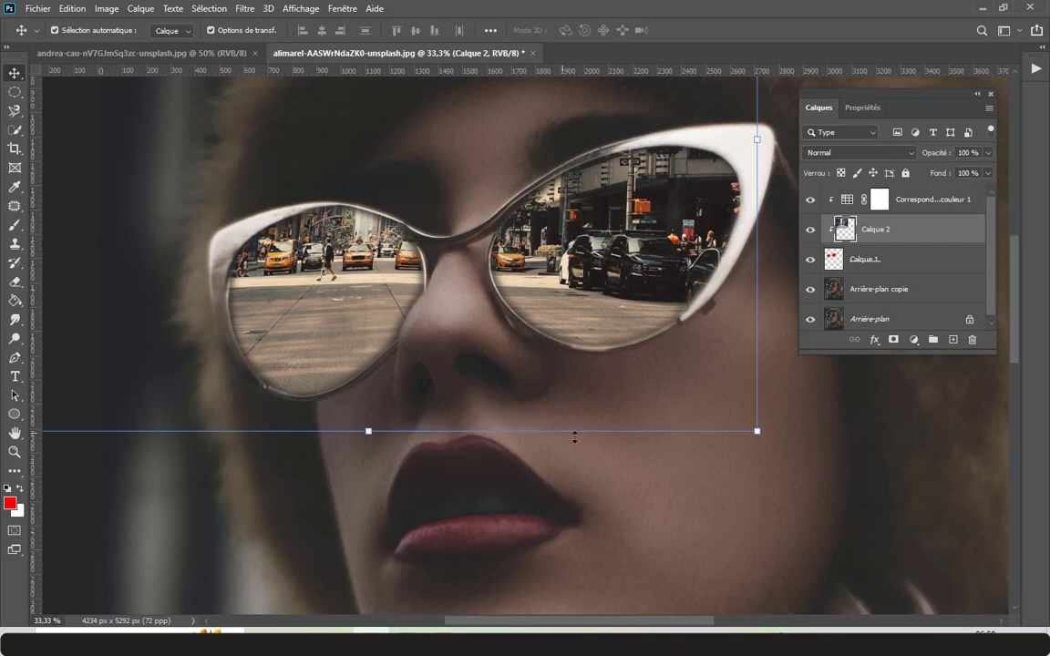
left_click(779, 437)
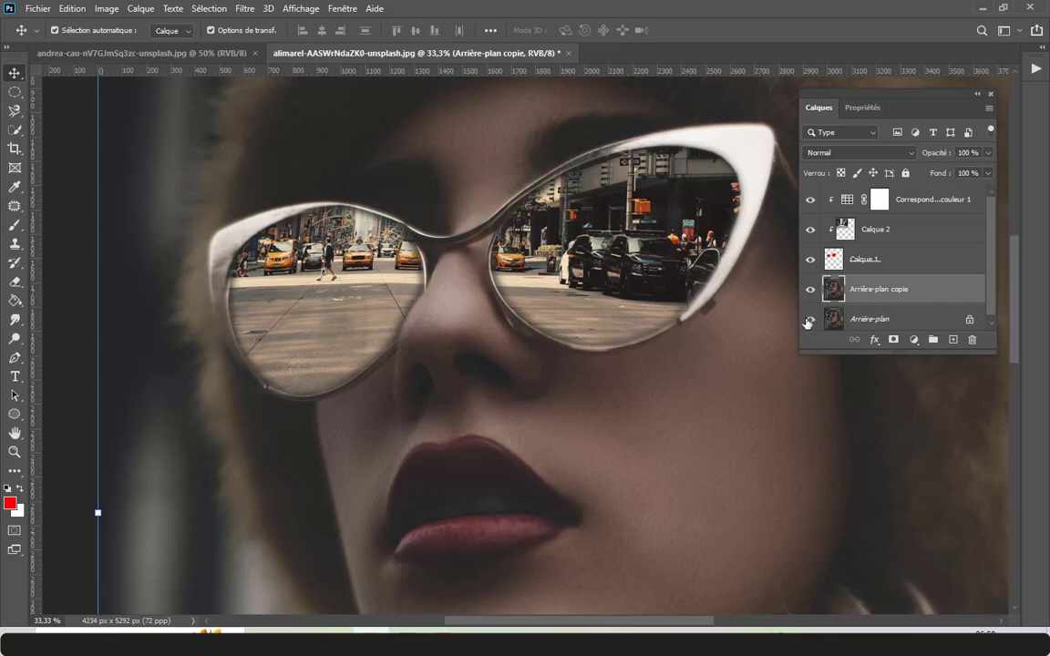
left_click(810, 321, "alt")
left_click(811, 321, "alt")
left_click(810, 321, "alt")
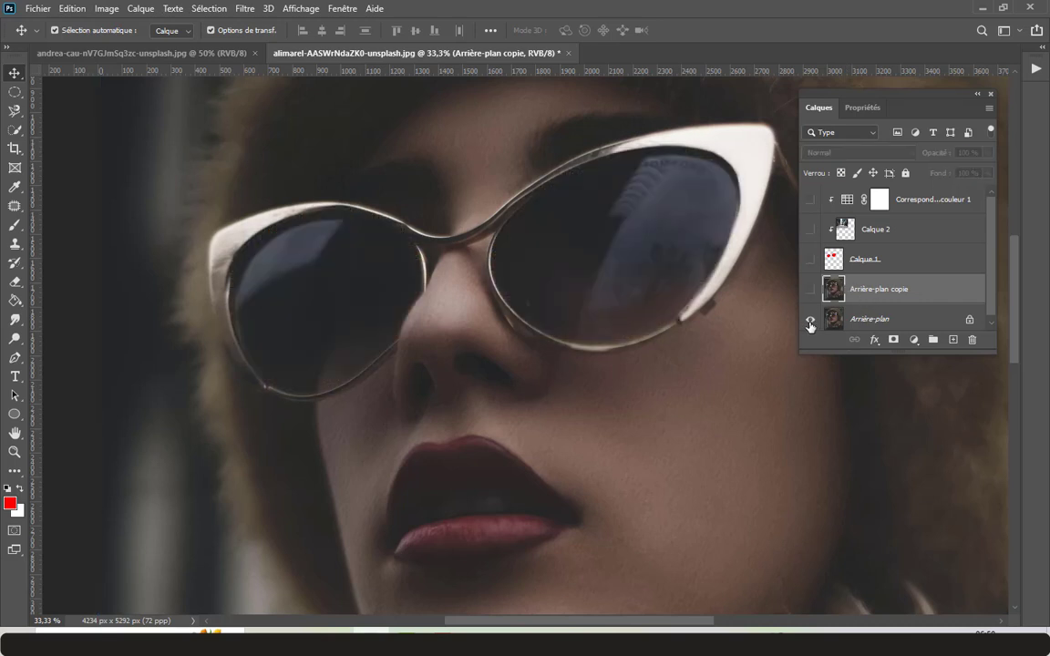
left_click(811, 321, "alt")
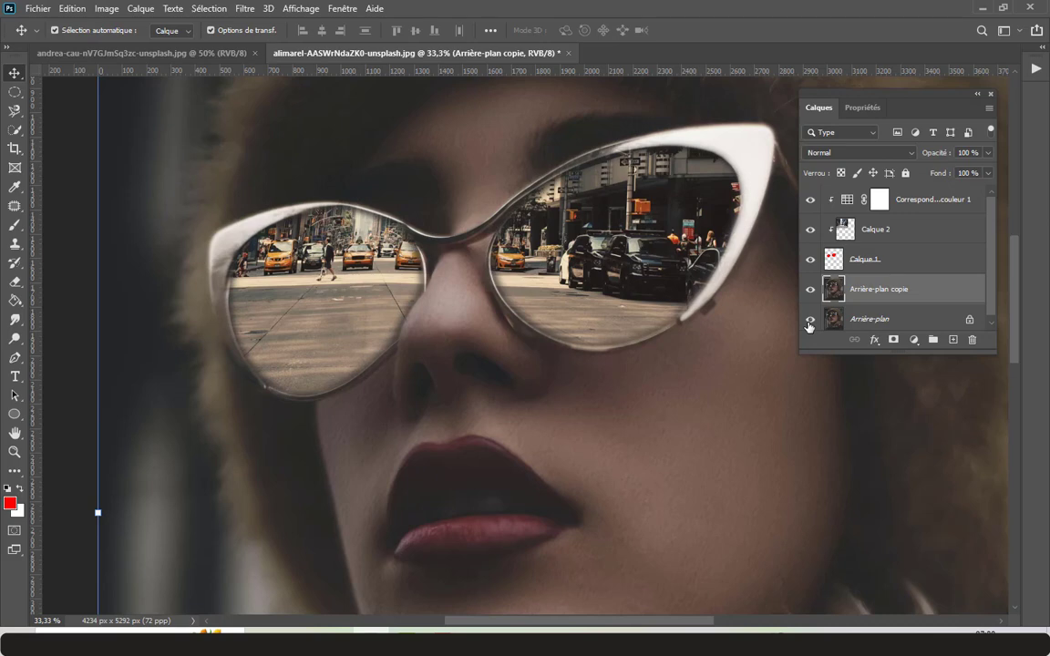
left_click(15, 452)
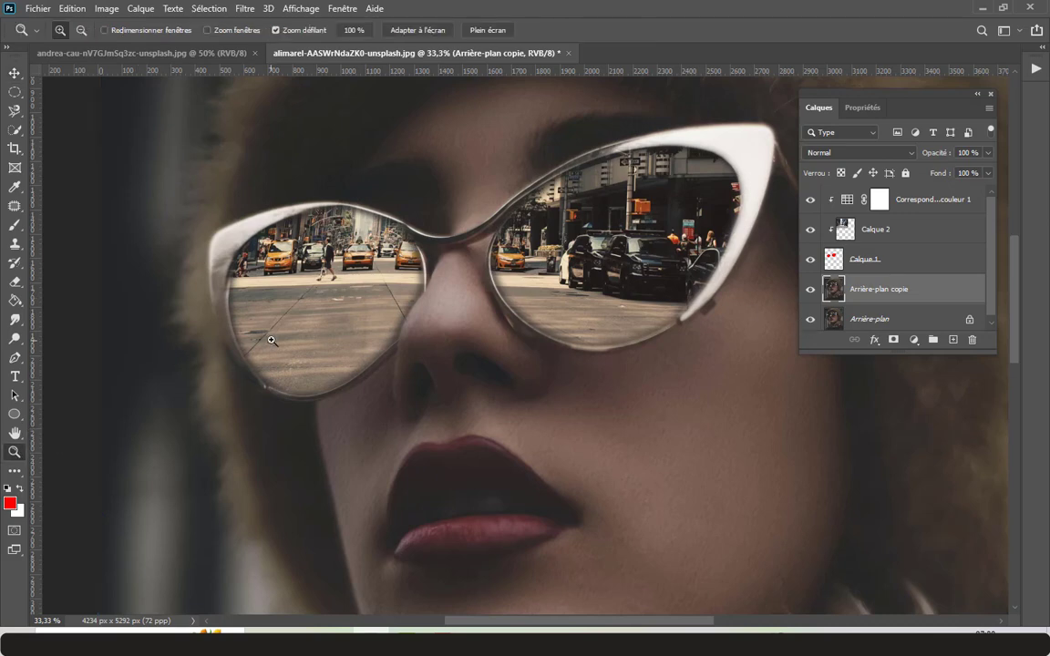
right_click(272, 337)
left_click(299, 350)
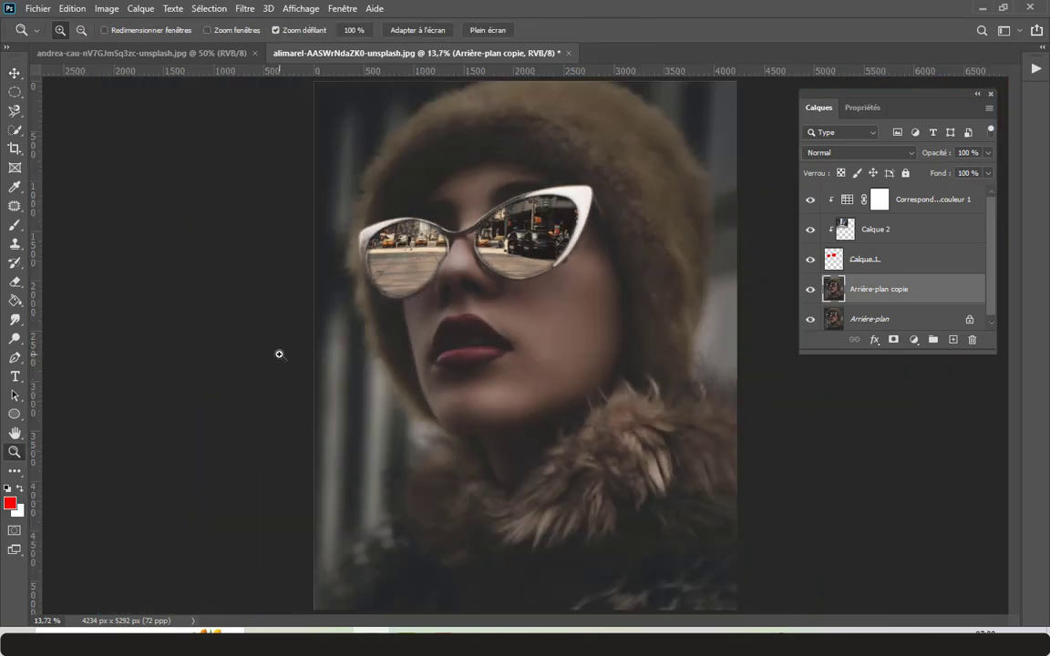